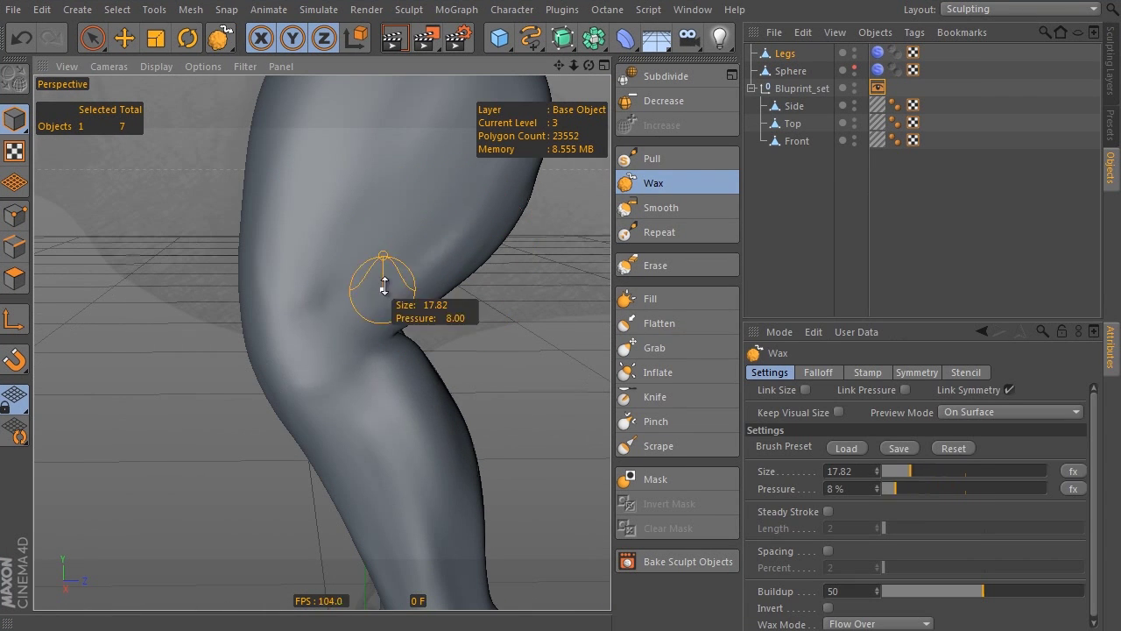
# Subdivide the dinosaur to level 5 (116736 polygons) and sculpt with Knife, Pull and Wax brushes.
pyautogui.click(683, 81)
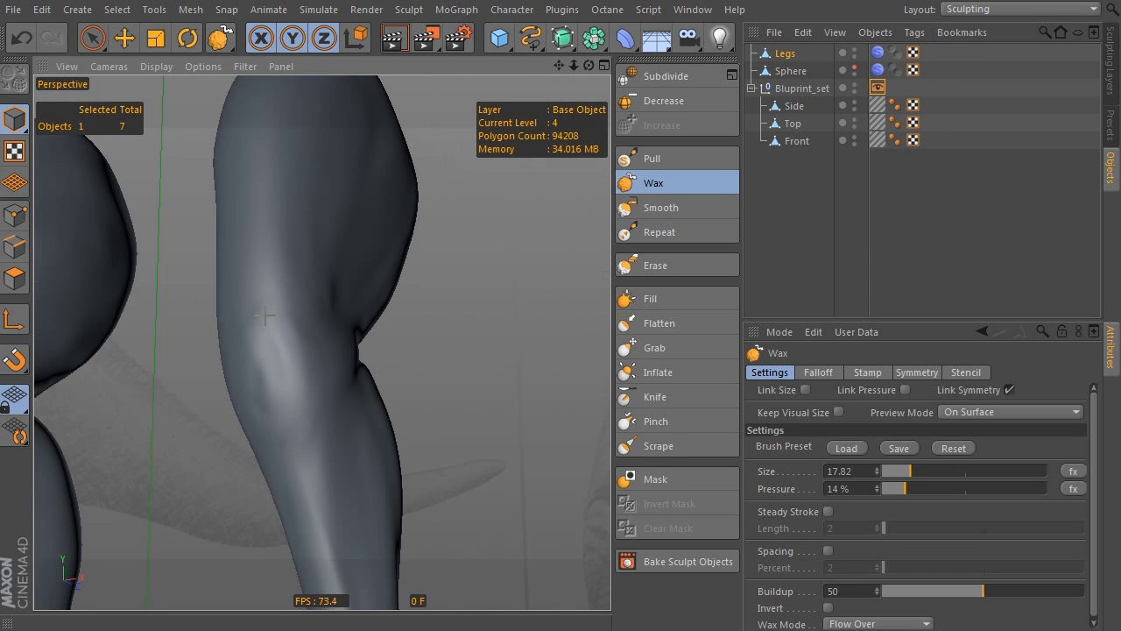
pyautogui.keyDown('alt'); pyautogui.moveTo(362, 350); pyautogui.dragTo(377, 385); pyautogui.keyUp('alt')
pyautogui.click(654, 398)
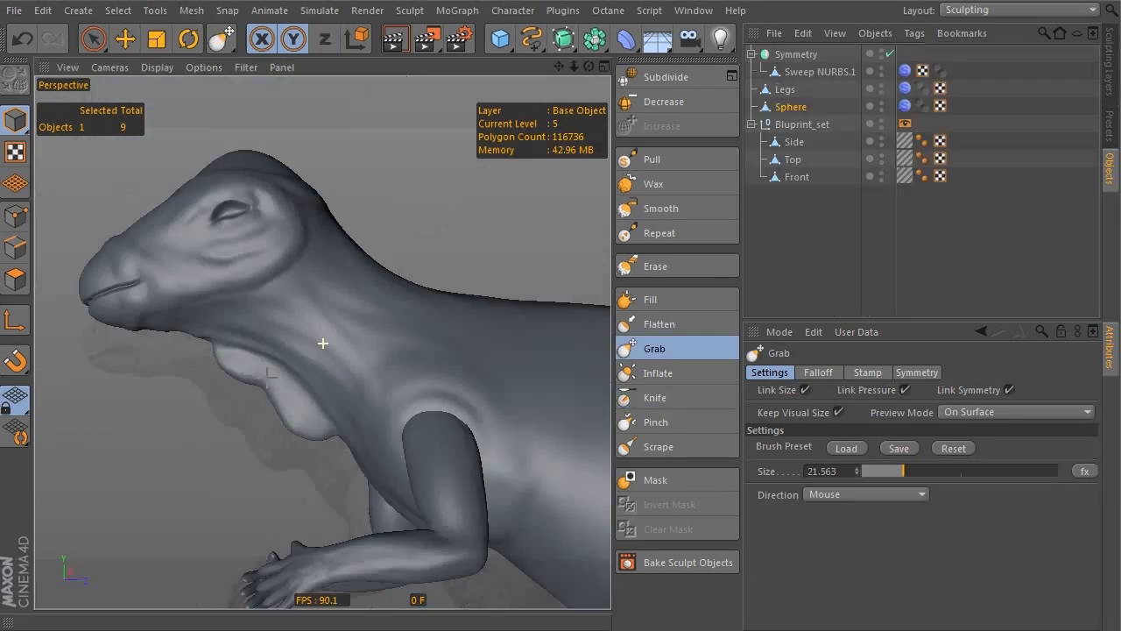
pyautogui.click(652, 159)
pyautogui.click(653, 184)
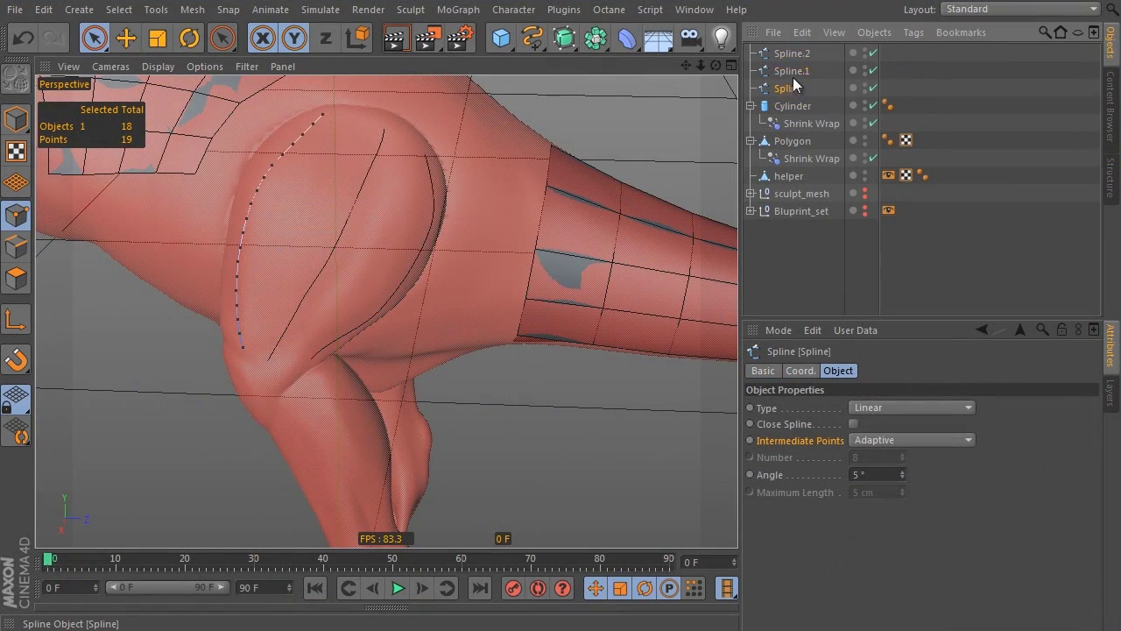
# Loft the three splines, group the loft under a Null and shrink-wrap it onto helper.
pyautogui.keyDown('alt'); pyautogui.moveTo(565, 37); pyautogui.dragTo(796, 93); pyautogui.keyUp('alt')
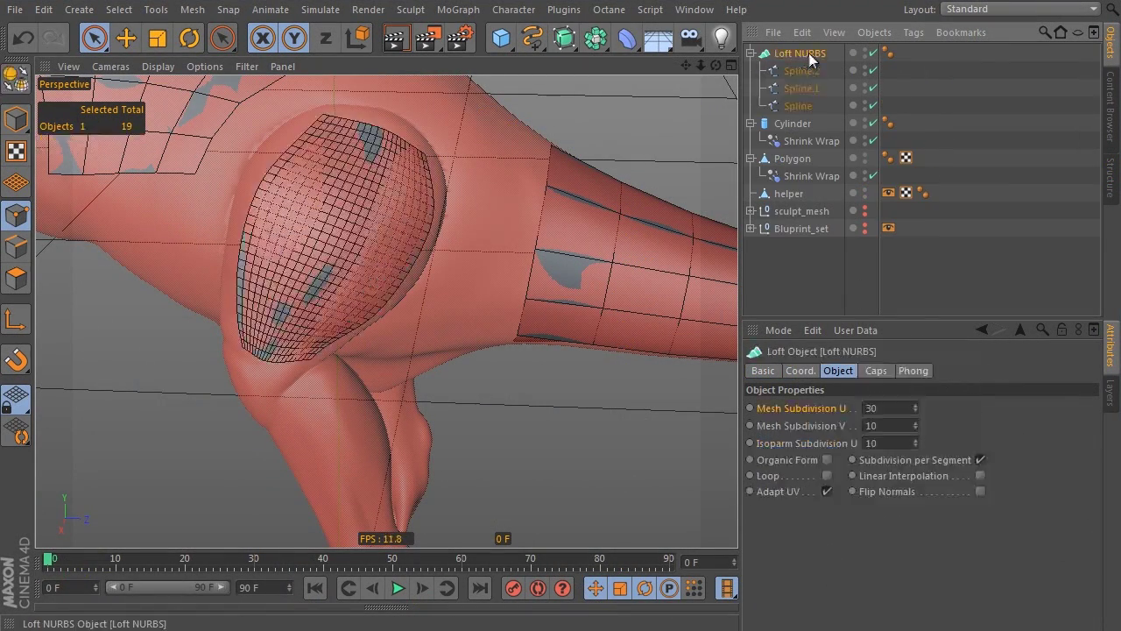
pyautogui.keyDown('alt'); pyautogui.moveTo(501, 38); pyautogui.dragTo(561, 60); pyautogui.keyUp('alt')
pyautogui.keyDown('ctrl'); pyautogui.moveTo(799, 174); pyautogui.dragTo(784, 55); pyautogui.keyUp('ctrl')
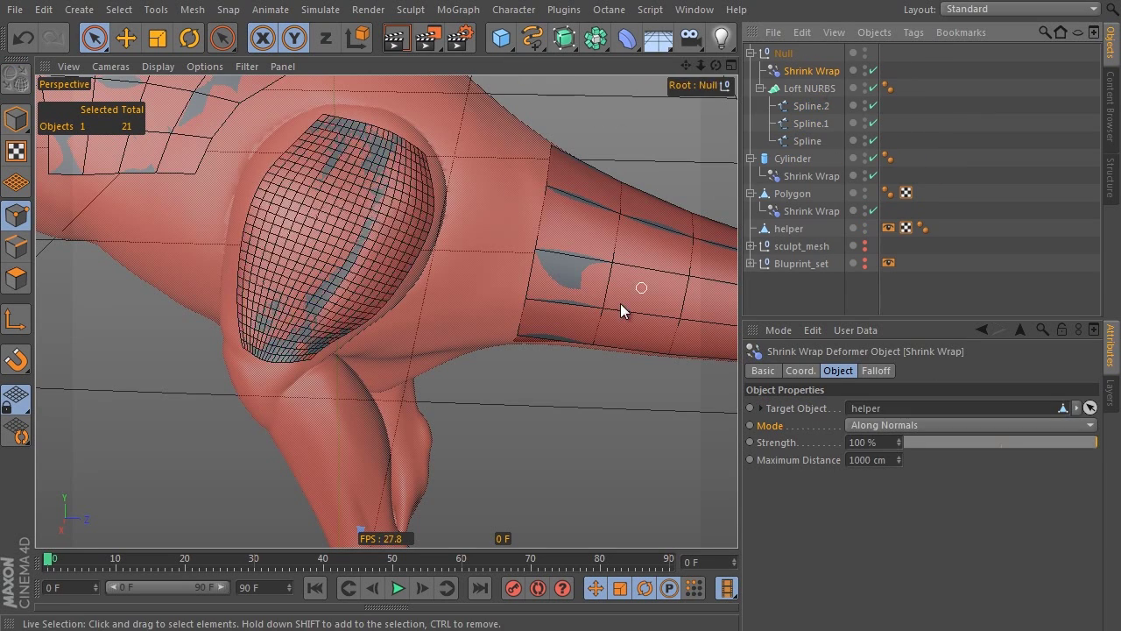
# Coarsen the Loft NURBS to 7×3 with organic form and add a Correction deformer.
pyautogui.click(809, 88)
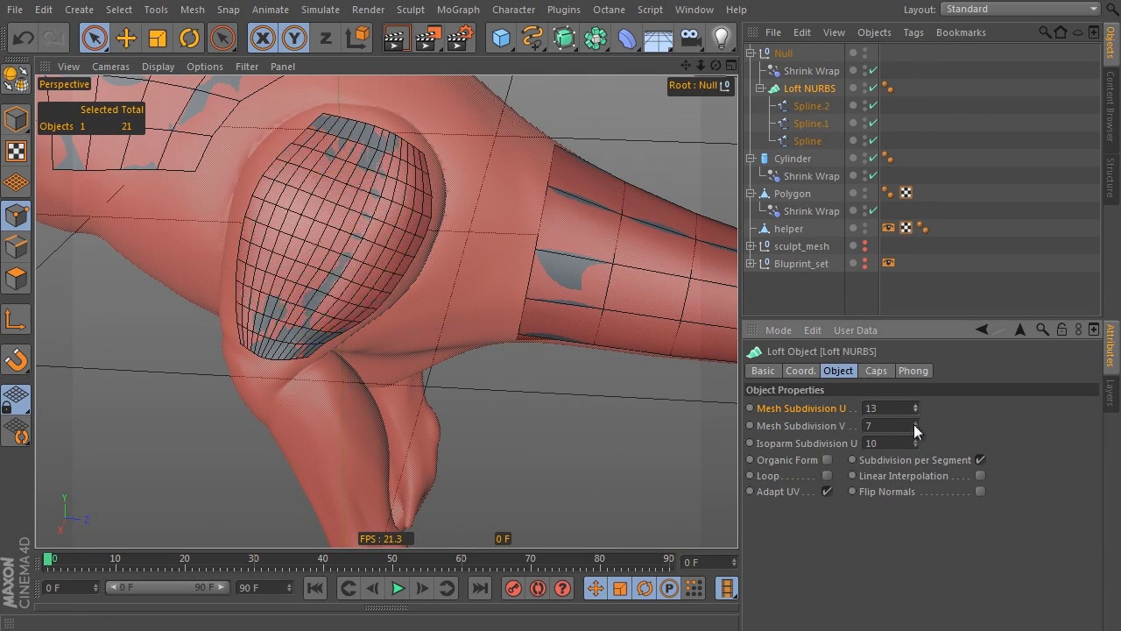
pyautogui.moveTo(914, 424); pyautogui.dragTo(917, 433)
pyautogui.click(826, 459)
pyautogui.keyDown('alt'); pyautogui.moveTo(376, 267); pyautogui.dragTo(578, 394); pyautogui.keyUp('alt')
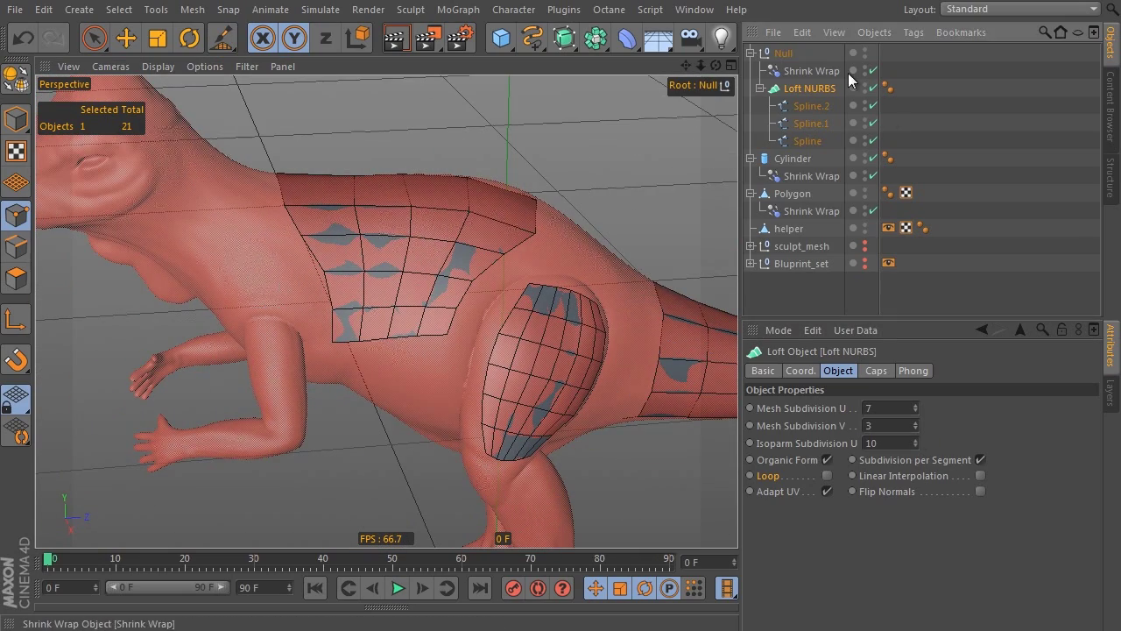
pyautogui.moveTo(627, 37); pyautogui.dragTo(670, 154)
pyautogui.press('b')
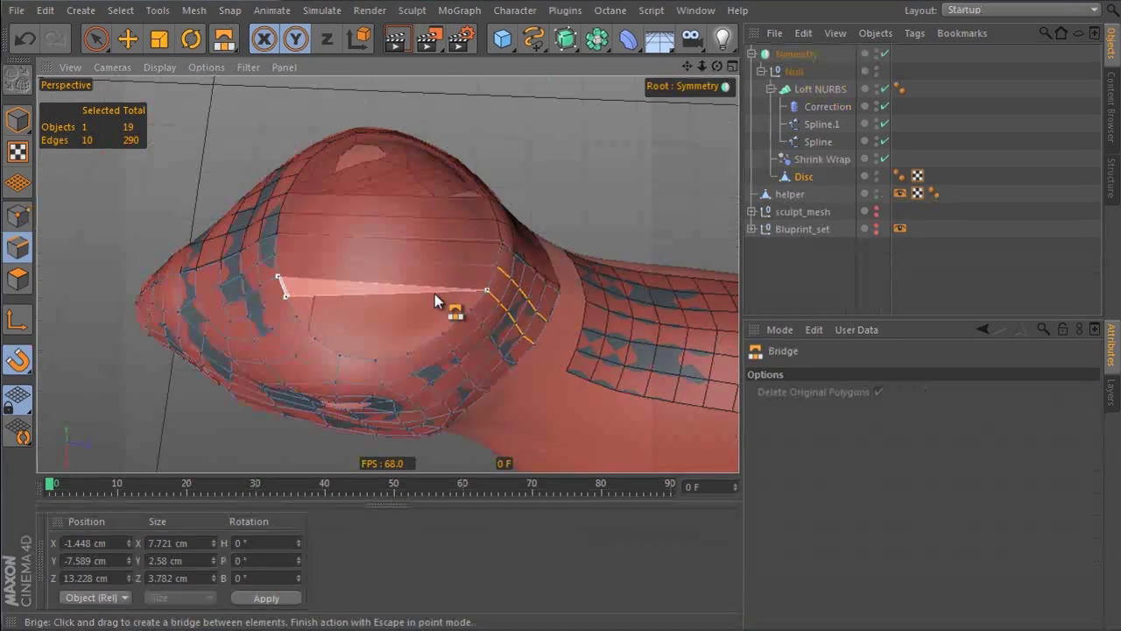
# Smear the thigh patch points into place and cut new edge loops across the dome cap.
pyautogui.moveTo(435, 293)
pyautogui.keyDown('alt'); pyautogui.mouseDown()
pyautogui.moveTo(513, 230)
pyautogui.moveTo(410, 238)
pyautogui.mouseUp(); pyautogui.keyUp('alt')
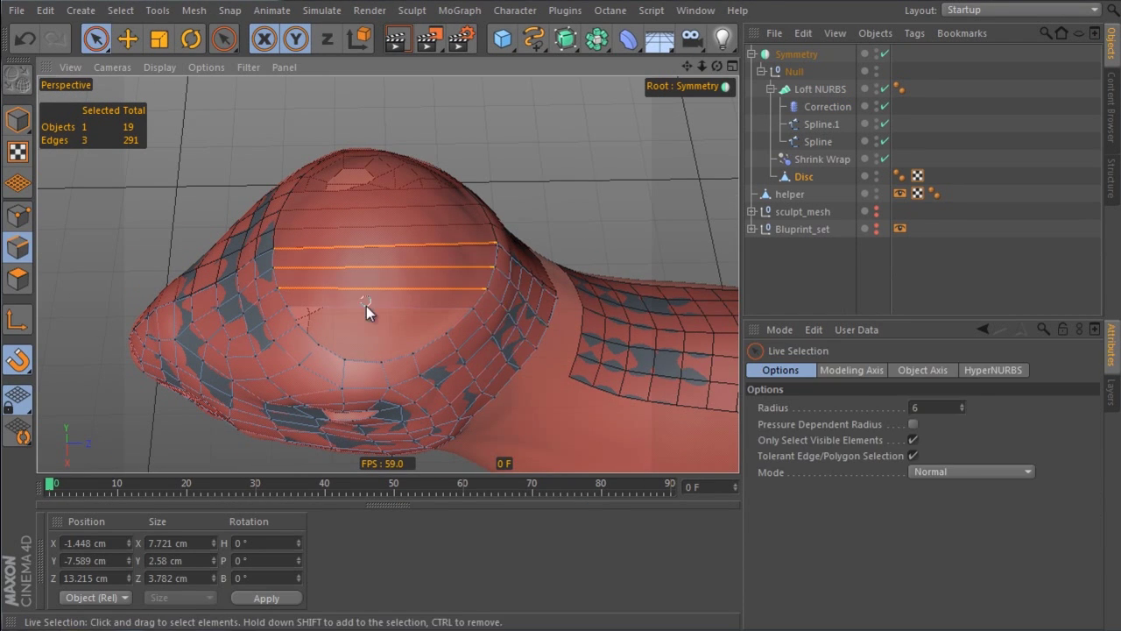
pyautogui.press('k')
pyautogui.press('f')
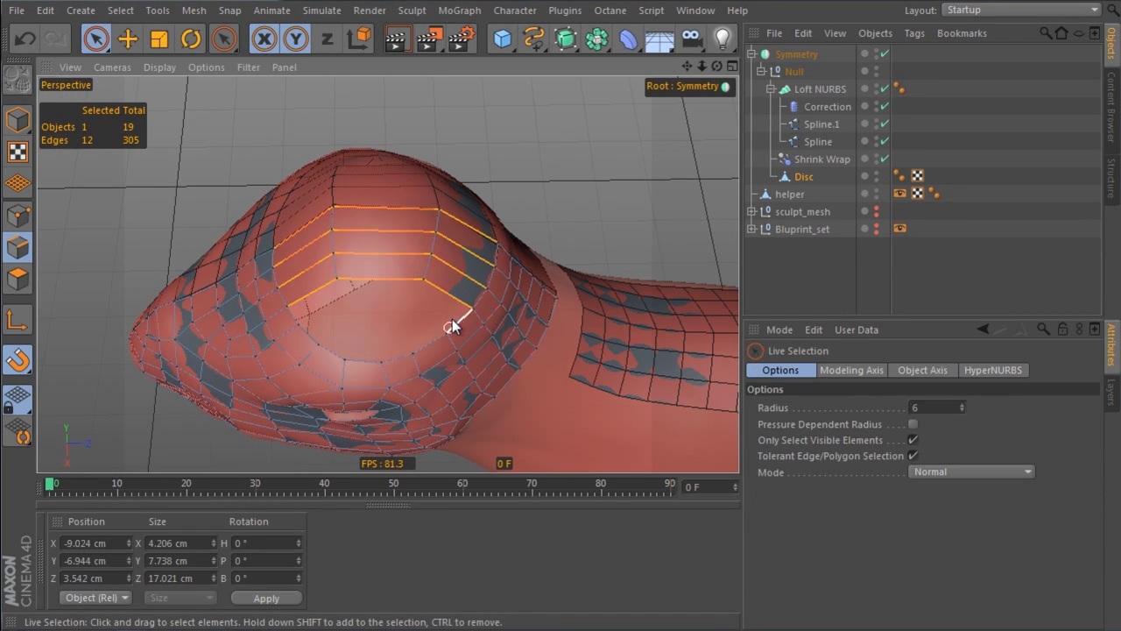
pyautogui.rightClick(513, 324)
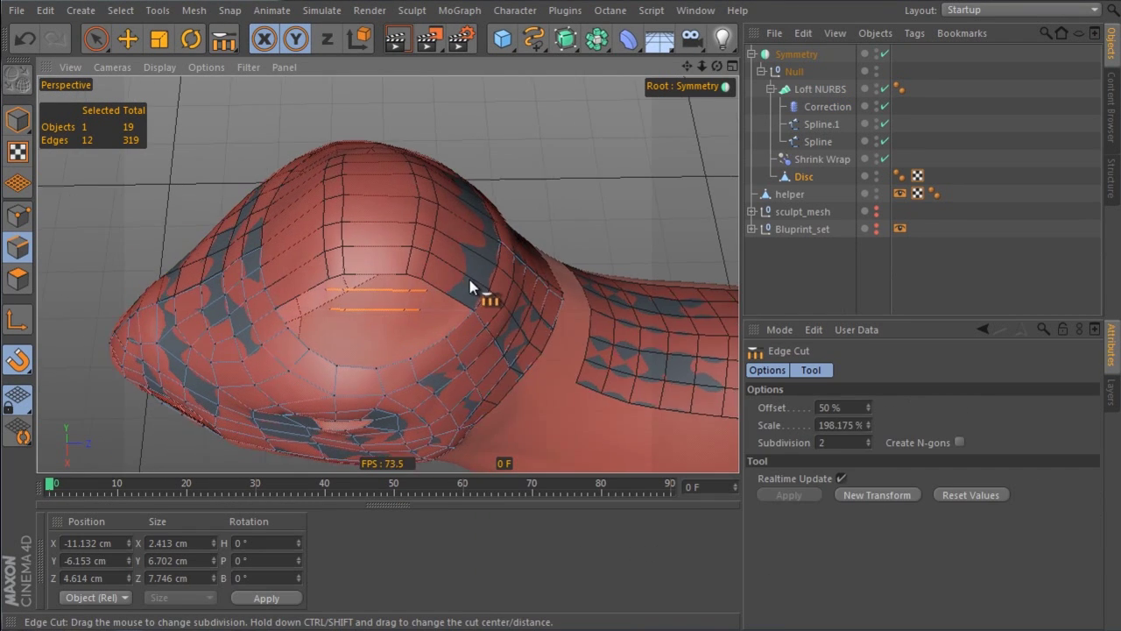
# Bake the Disc and its shrink wrap into one object with Current State to Object.
pyautogui.click(821, 201)
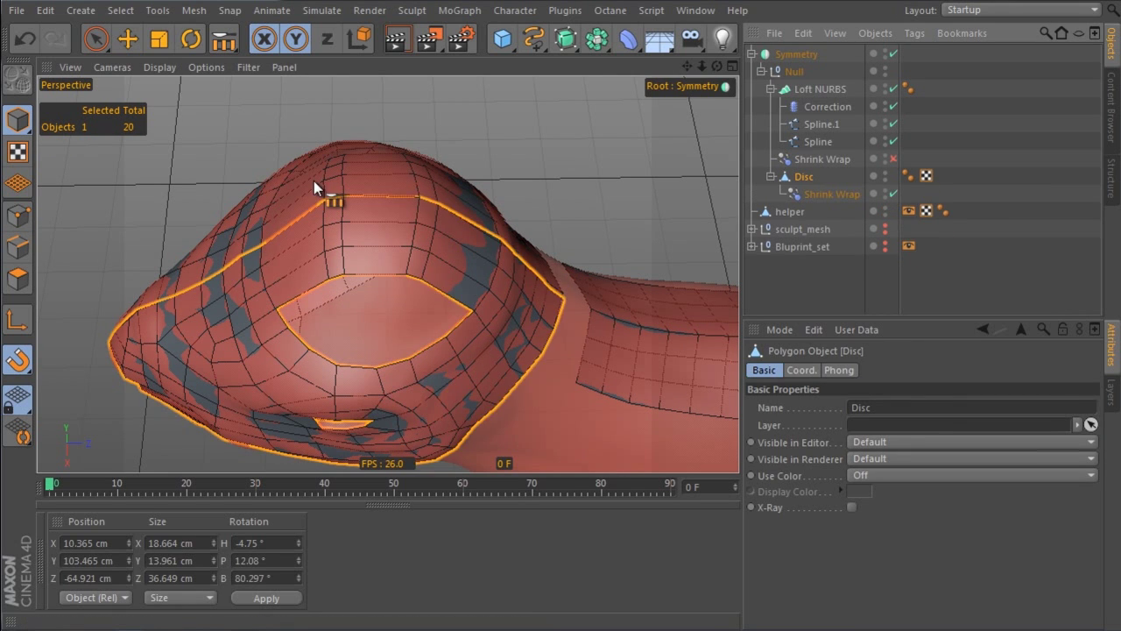
pyautogui.rightClick(377, 151)
pyautogui.click(433, 236)
# Select four edges across the dome cap, cut new loops through them and bridge the segments.
pyautogui.hotkey('ctrl', 'z')
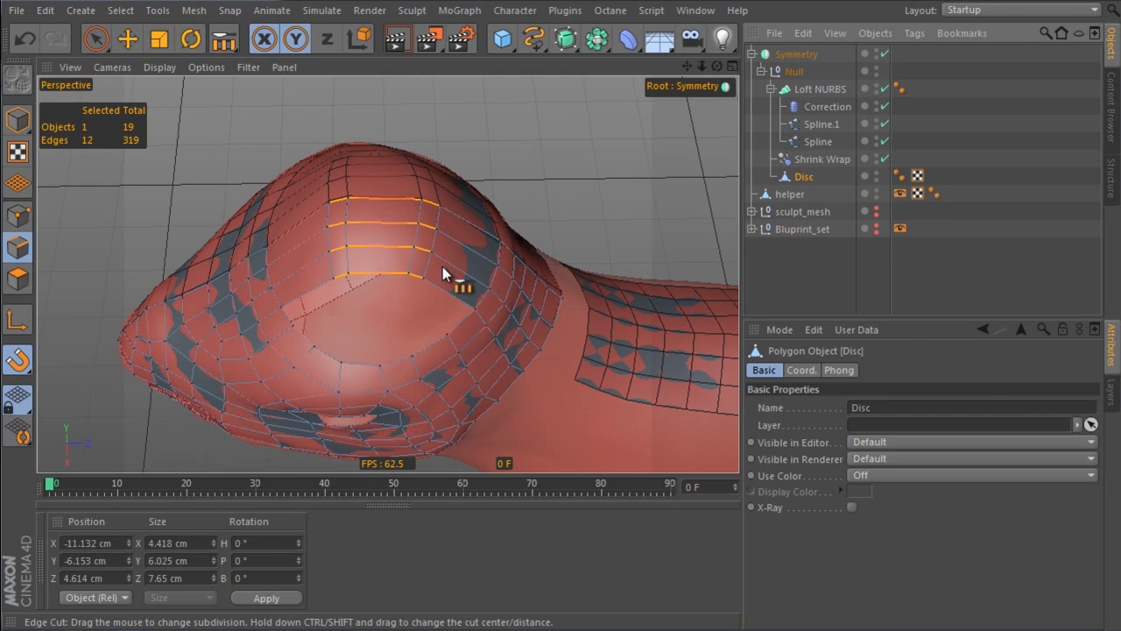
pyautogui.press('m')
pyautogui.press('b')
pyautogui.press('space')
pyautogui.hotkey('ctrl', 'z')
pyautogui.press('m')
pyautogui.press('f')
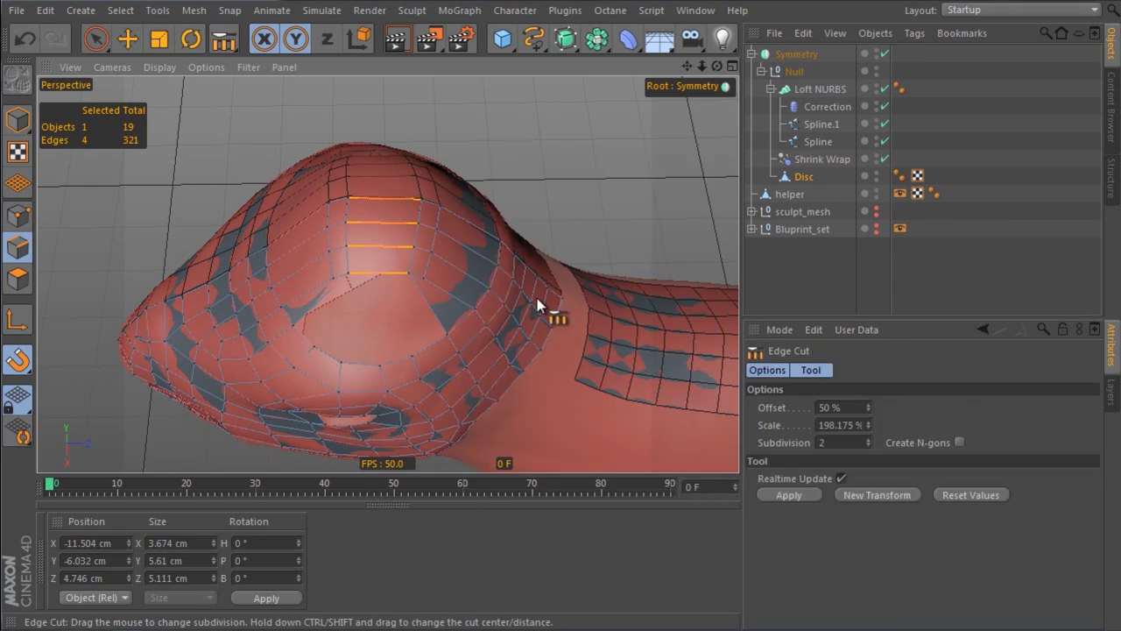
pyautogui.press('m')
pyautogui.press('b')
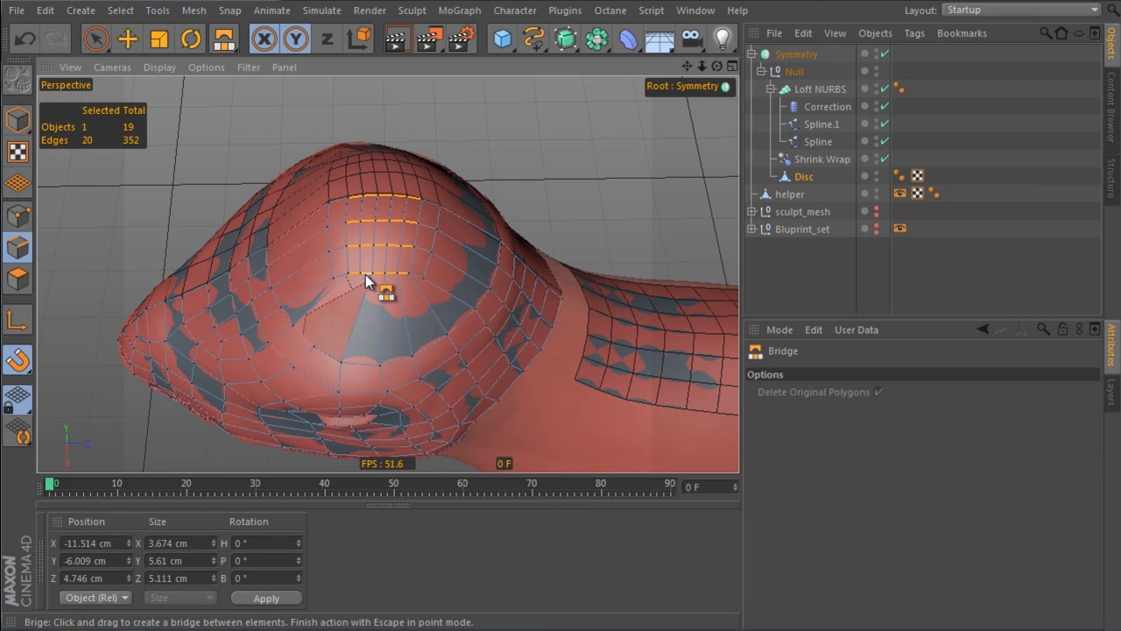
# Loop-select the cap polygons, smooth them with the Brush tool and dissolve a stray edge.
pyautogui.hotkey('ctrl', 'z')
pyautogui.hotkey('ctrl', 'z')
pyautogui.hotkey('ctrl', 'z')
pyautogui.hotkey('ctrl', 'z')
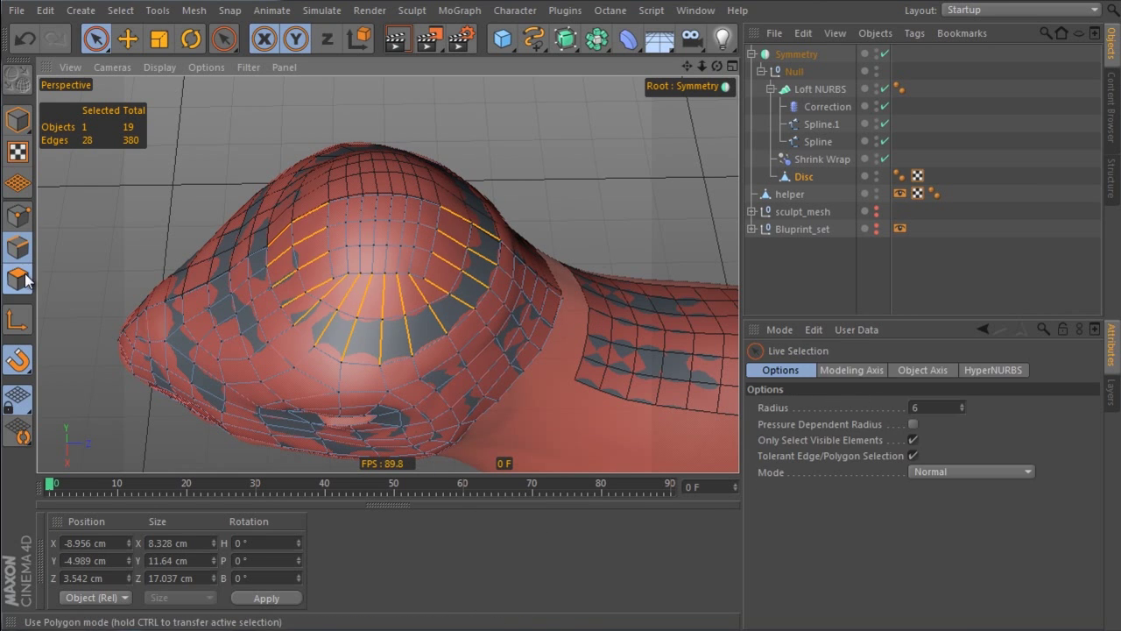
pyautogui.hotkey('ctrl', 'z')
pyautogui.click(954, 407)
pyautogui.click(966, 567)
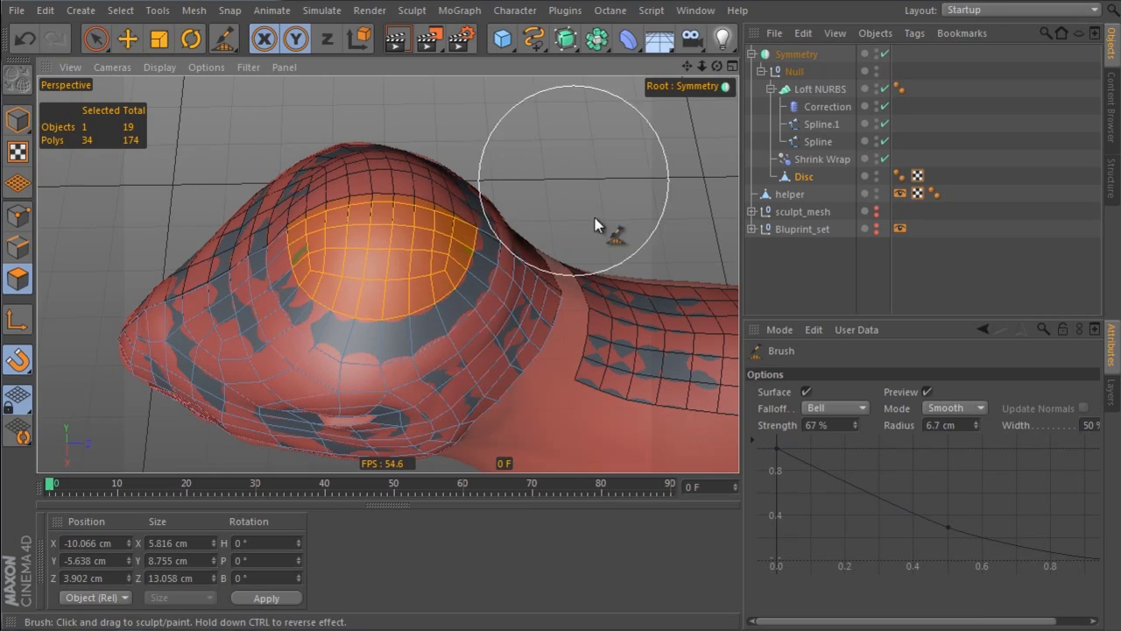
pyautogui.moveTo(395, 219)
pyautogui.keyDown('alt'); pyautogui.mouseDown()
pyautogui.moveTo(646, 260)
pyautogui.moveTo(325, 257)
pyautogui.moveTo(406, 232)
pyautogui.mouseUp(); pyautogui.keyUp('alt')
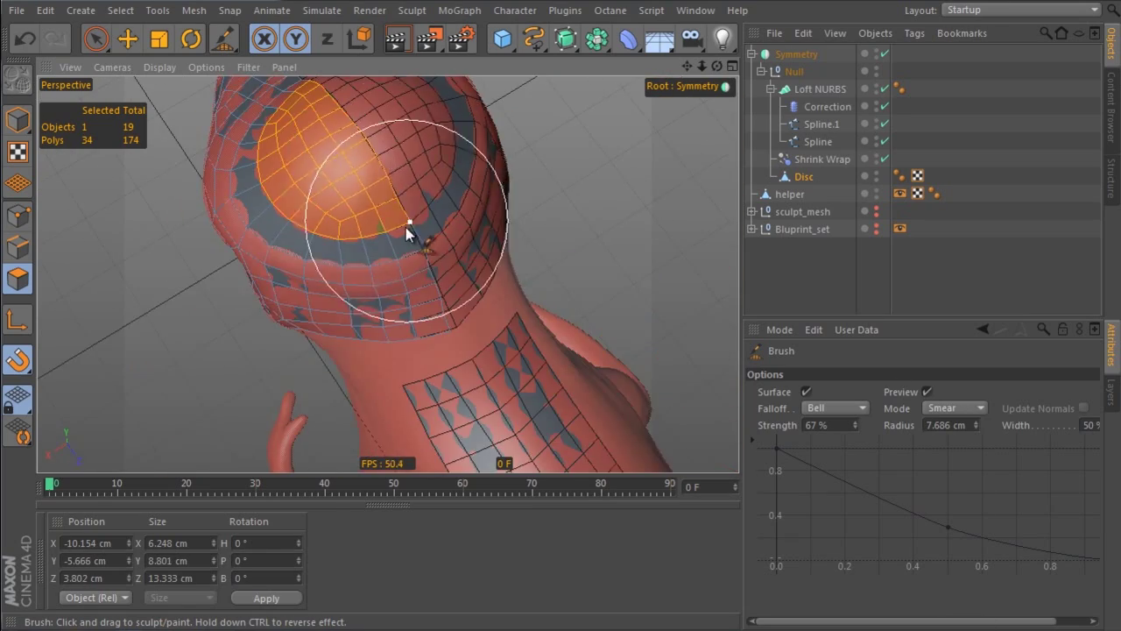
pyautogui.rightClick(426, 104)
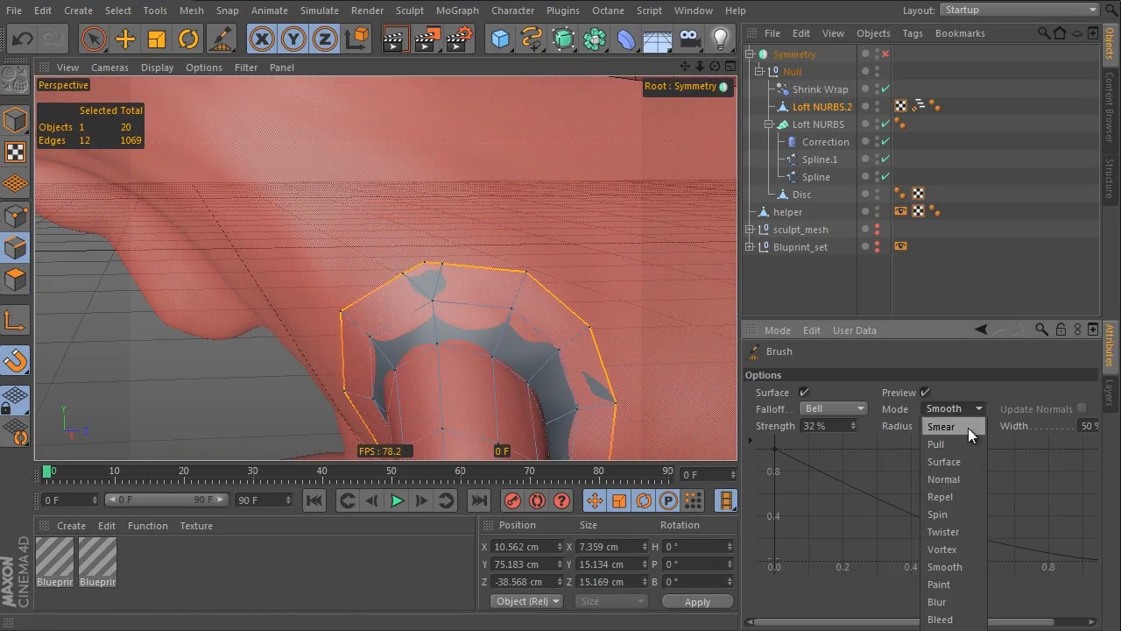
pyautogui.click(968, 427)
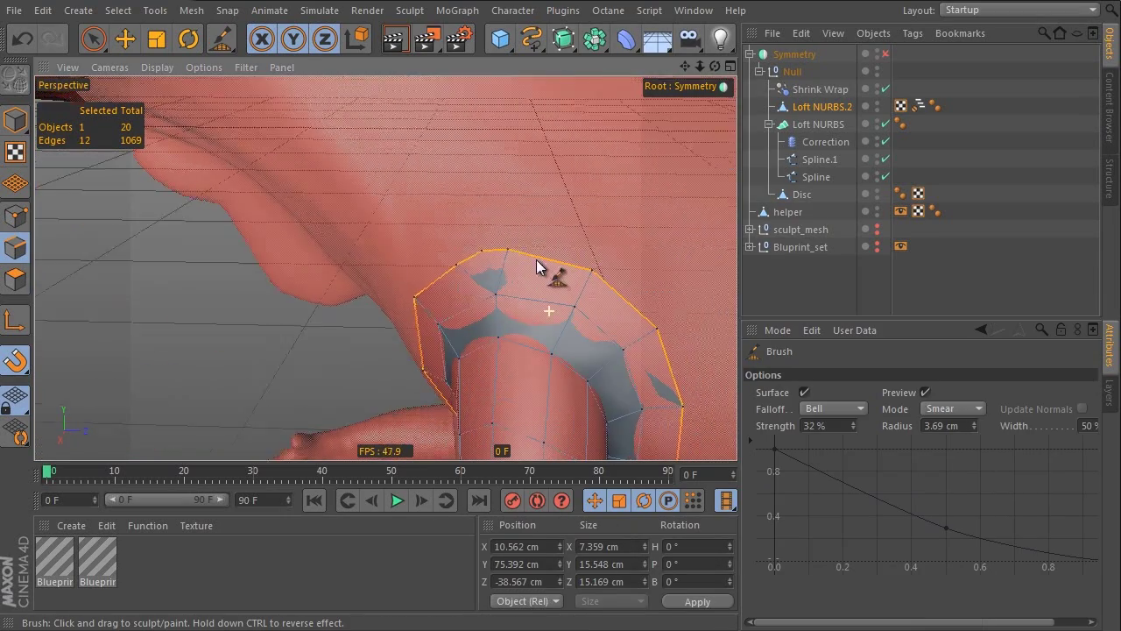
pyautogui.moveTo(537, 267)
pyautogui.keyDown('alt'); pyautogui.mouseDown()
pyautogui.moveTo(616, 313)
pyautogui.moveTo(470, 285)
pyautogui.mouseUp(); pyautogui.keyUp('alt')
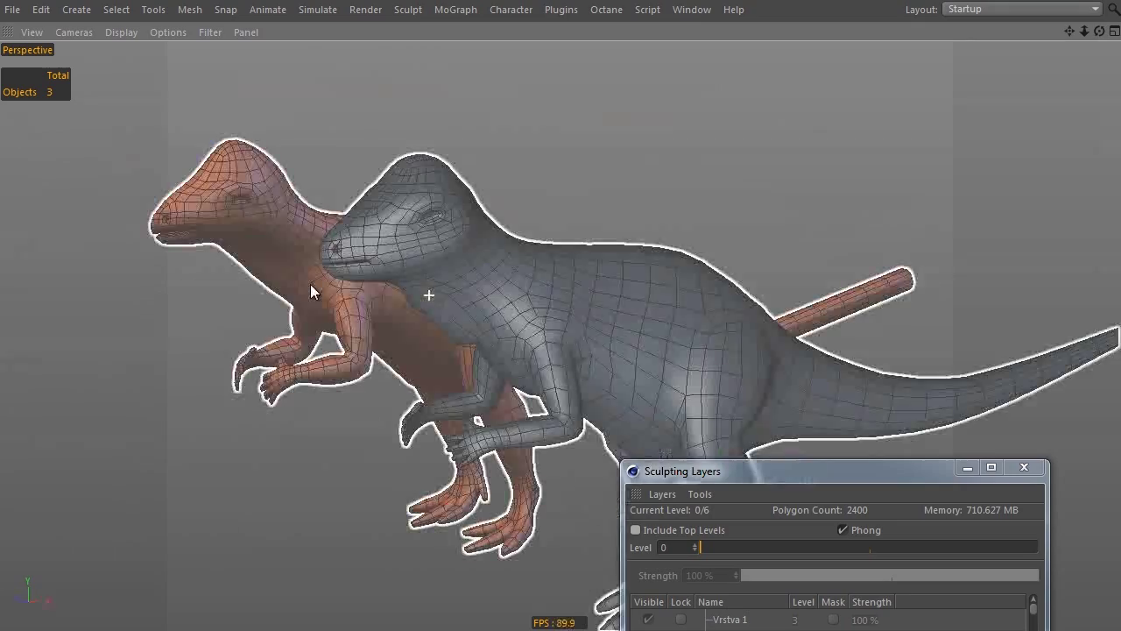
# Orbit around both level-6 dinosaurs to compare the scaly orange one with the smooth grey one.
pyautogui.keyDown('alt'); pyautogui.moveTo(310, 290); pyautogui.dragTo(452, 280); pyautogui.keyUp('alt')
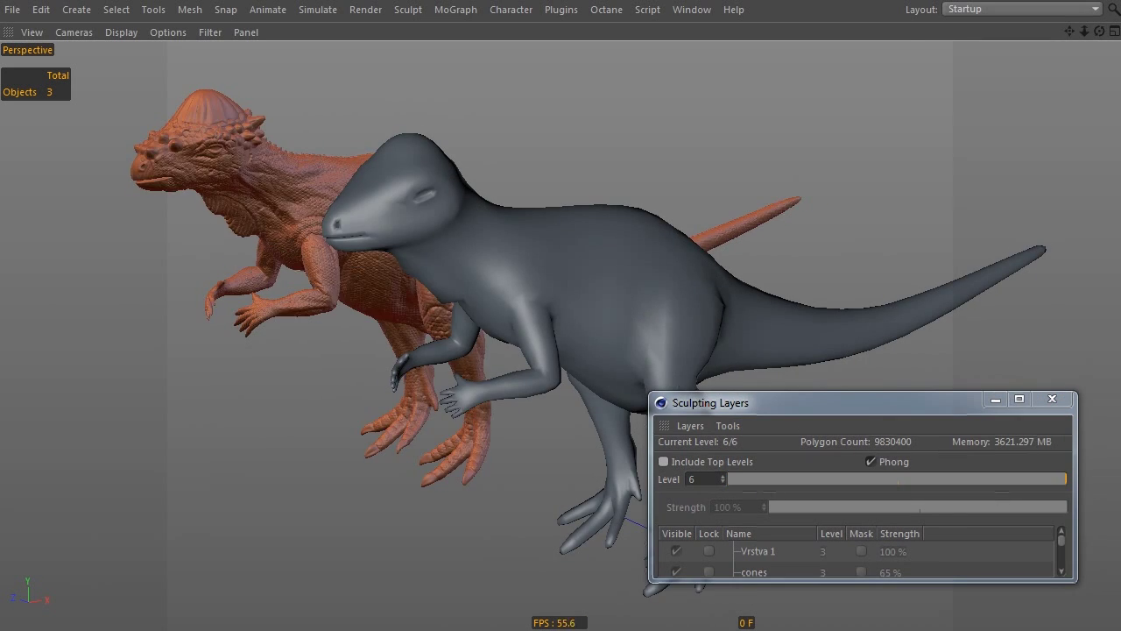
pyautogui.keyDown('alt'); pyautogui.moveTo(452, 280); pyautogui.dragTo(578, 535); pyautogui.keyUp('alt')
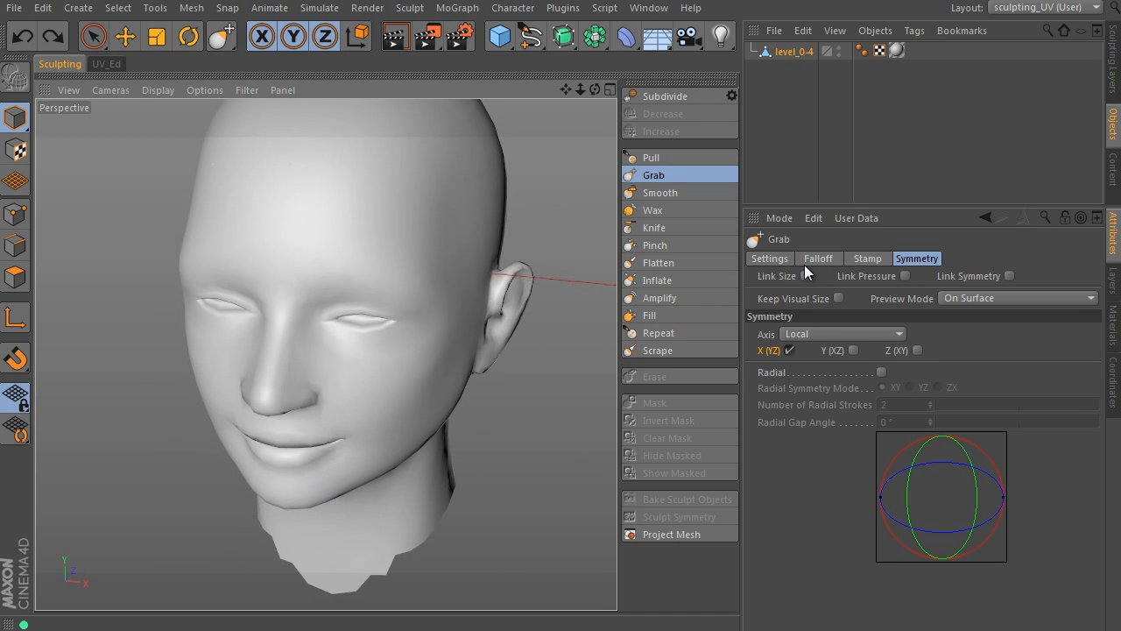
# Grab-pull the cheek, then set the Grab brush Direction to Mouse and Size to about 40.
pyautogui.click(780, 259)
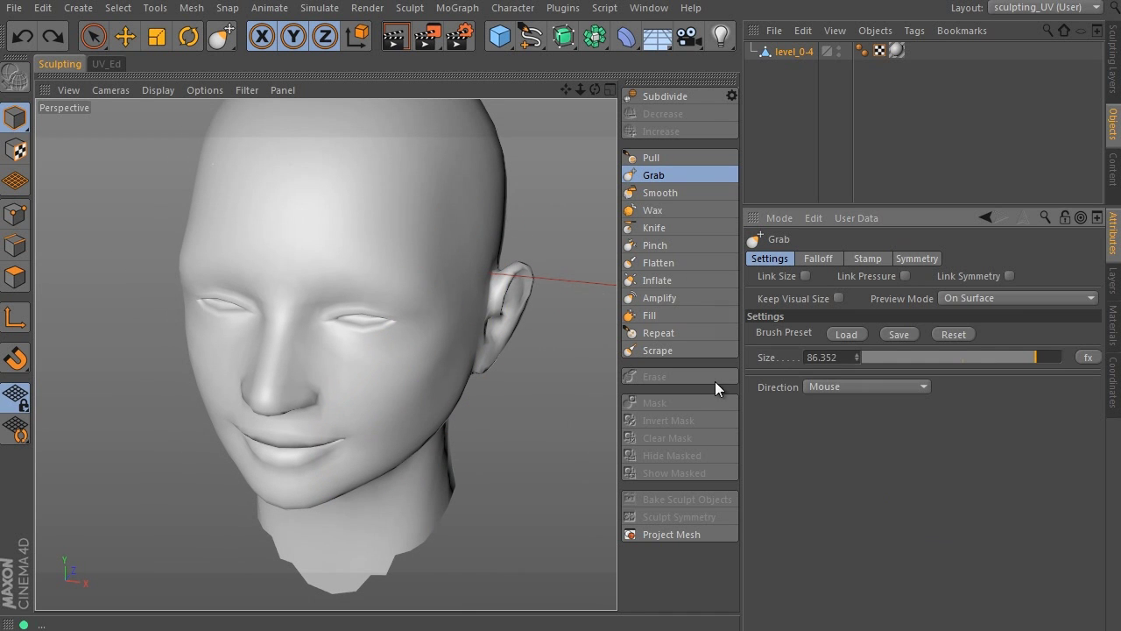
pyautogui.moveTo(397, 408); pyautogui.dragTo(421, 380)
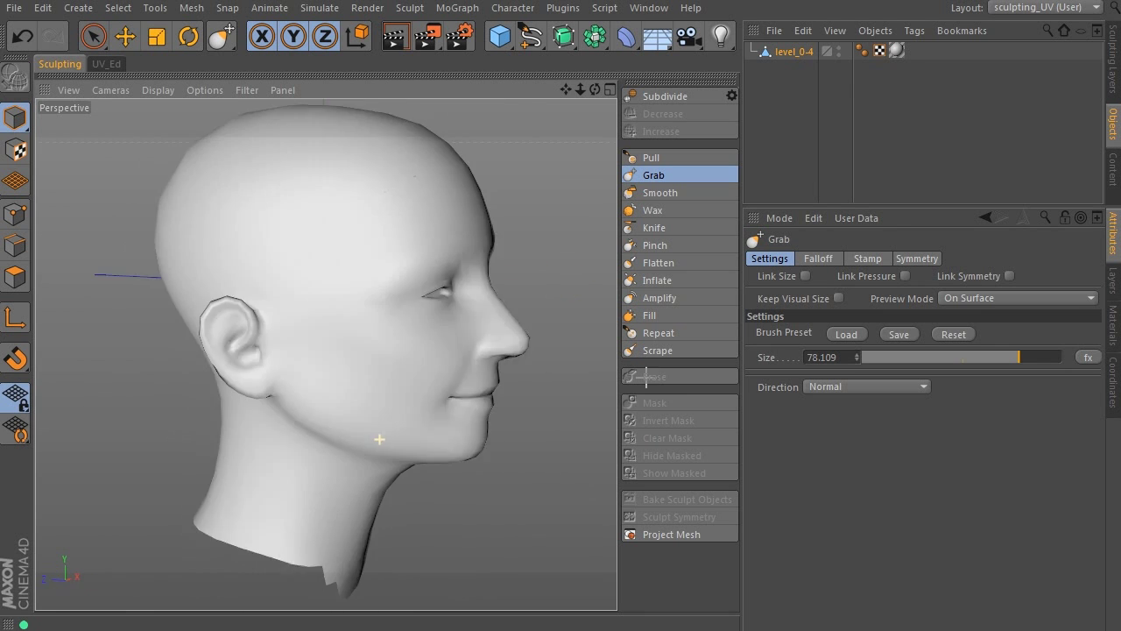
pyautogui.click(863, 386)
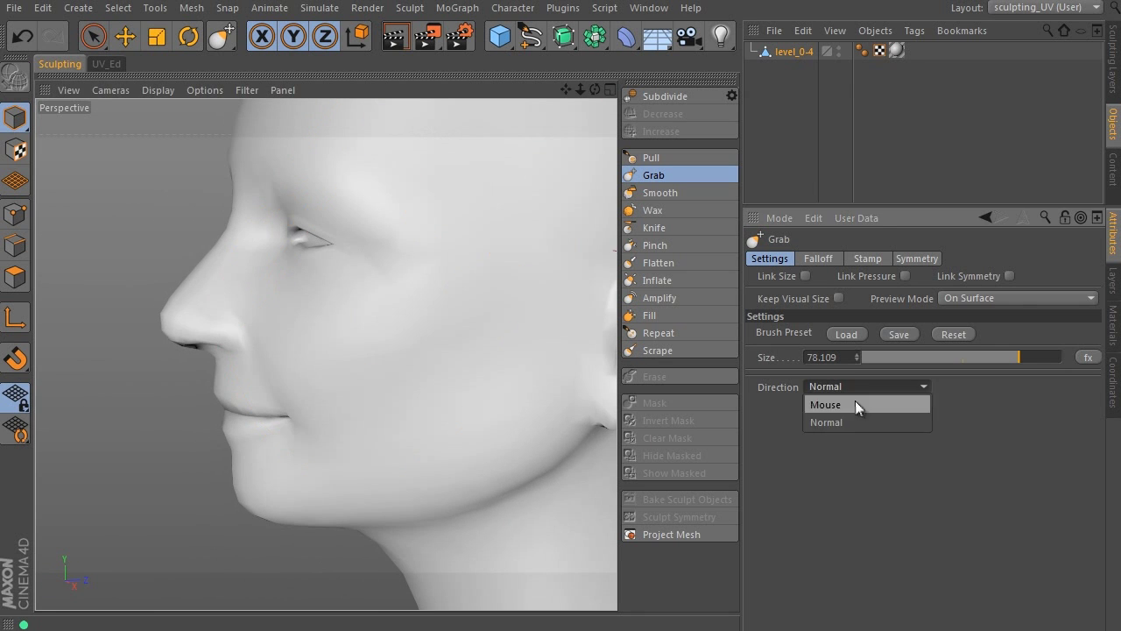
pyautogui.click(857, 405)
pyautogui.moveTo(188, 307); pyautogui.dragTo(146, 312, button='middle')
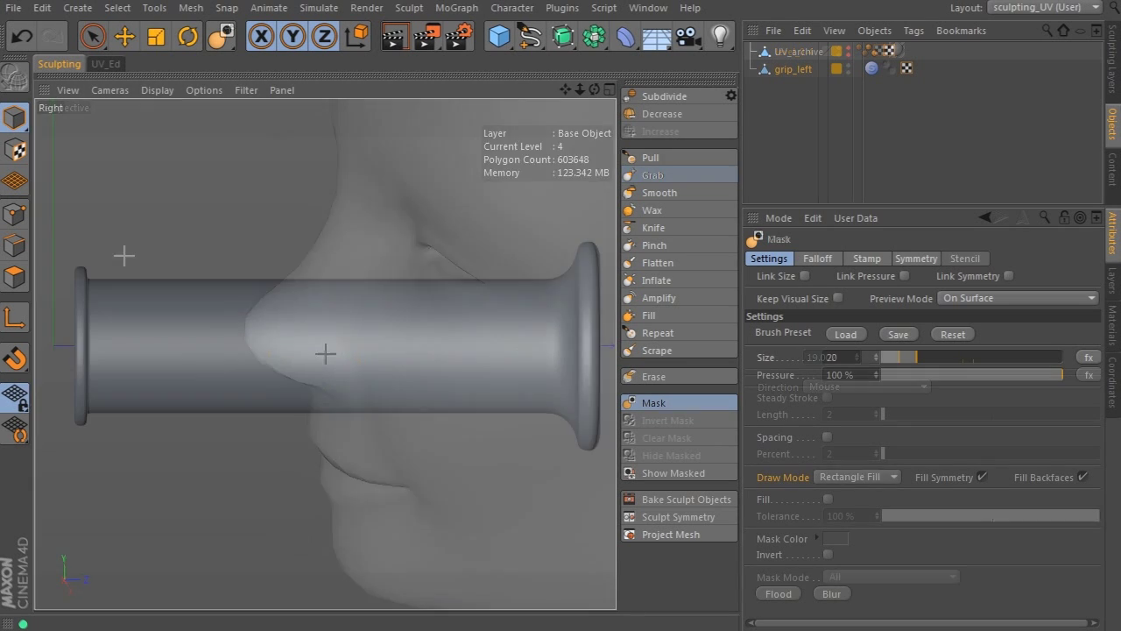
# Mask a rectangular band along the grip's middle, invert the mask and inflate the knurled outer bands.
pyautogui.moveTo(126, 254); pyautogui.dragTo(523, 473)
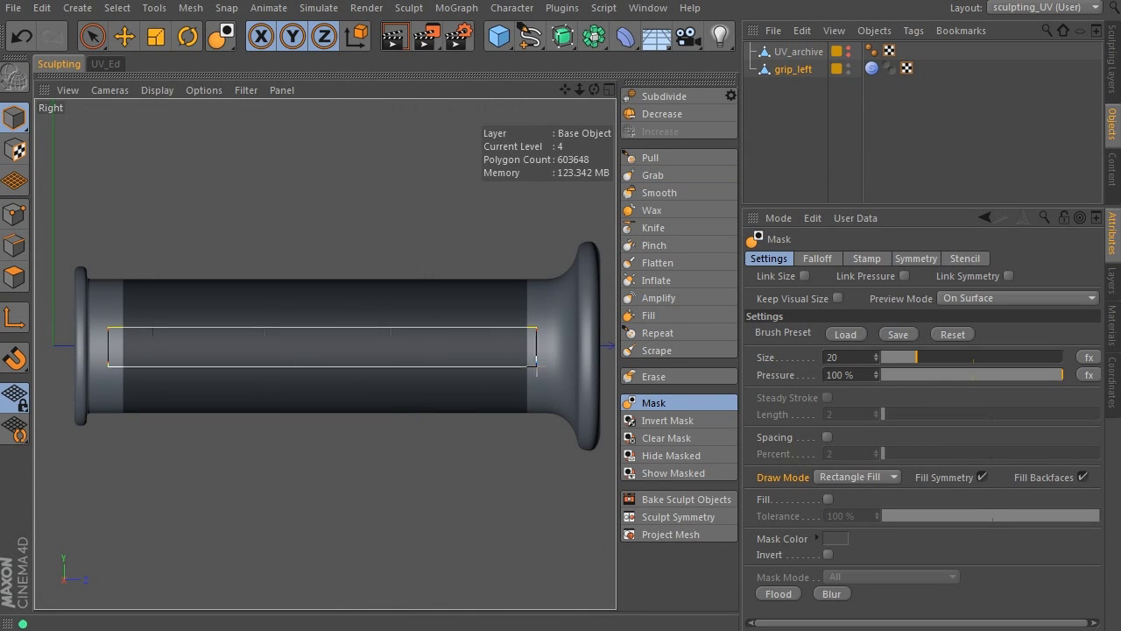
pyautogui.keyDown('ctrl'); pyautogui.moveTo(540, 374); pyautogui.dragTo(542, 375); pyautogui.keyUp('ctrl')
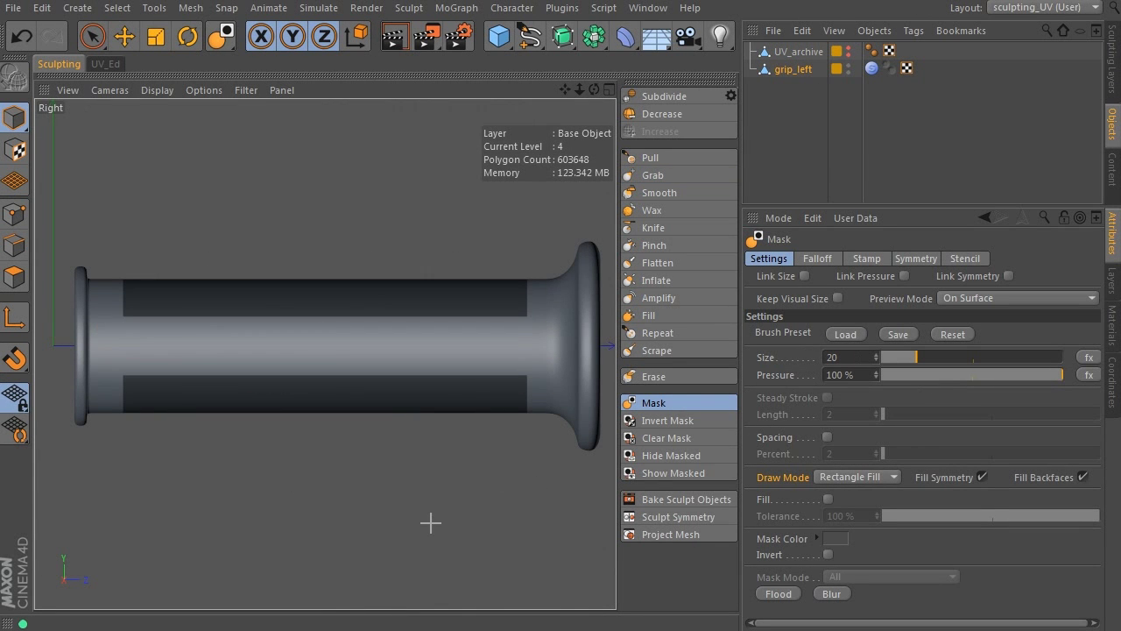
pyautogui.click(683, 422)
pyautogui.click(657, 280)
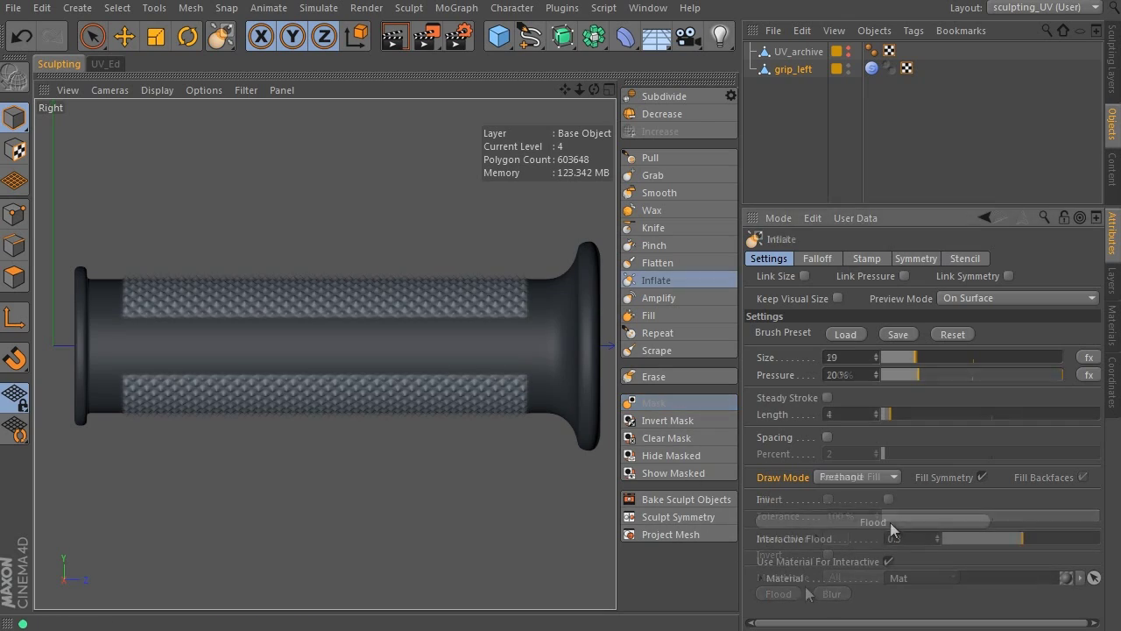
# Inspect the knurled grip in perspective and side views, then clear its mask.
pyautogui.click(92, 36)
pyautogui.press('F1')
pyautogui.moveTo(463, 334)
pyautogui.keyDown('alt'); pyautogui.mouseDown()
pyautogui.moveTo(426, 338)
pyautogui.moveTo(557, 200)
pyautogui.moveTo(525, 263)
pyautogui.moveTo(543, 289)
pyautogui.mouseUp(); pyautogui.keyUp('alt')
pyautogui.press('F3')
pyautogui.click(655, 403)
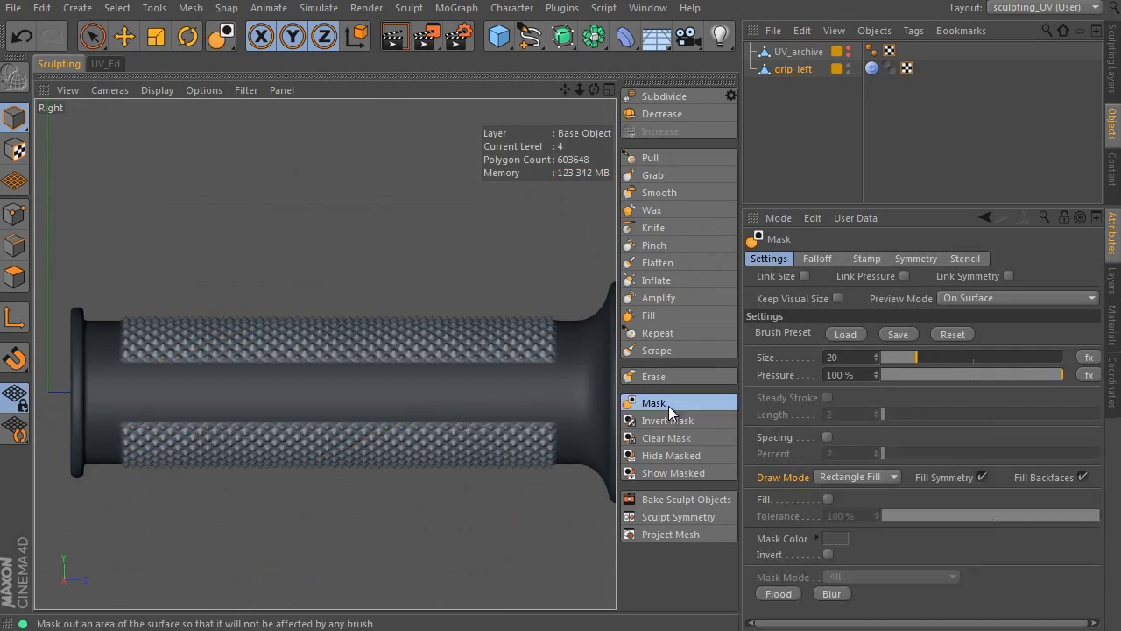
pyautogui.click(669, 438)
# Pull a straight line stroke along the grip's length to form the ribbed strip.
pyautogui.click(657, 158)
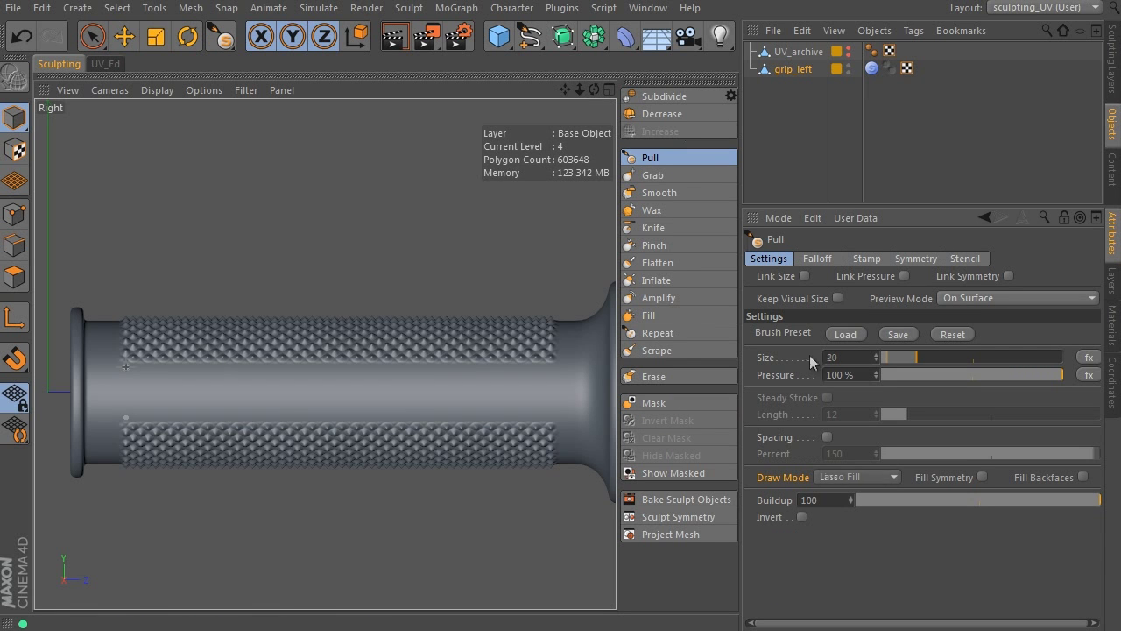
pyautogui.moveTo(125, 365); pyautogui.dragTo(511, 373)
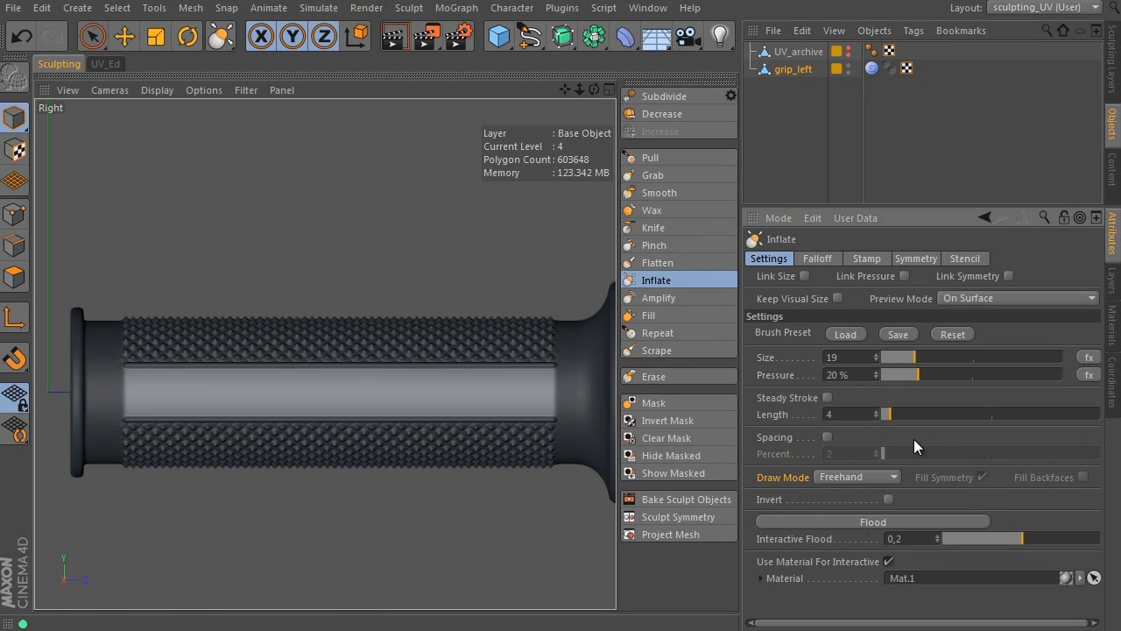
pyautogui.click(792, 70)
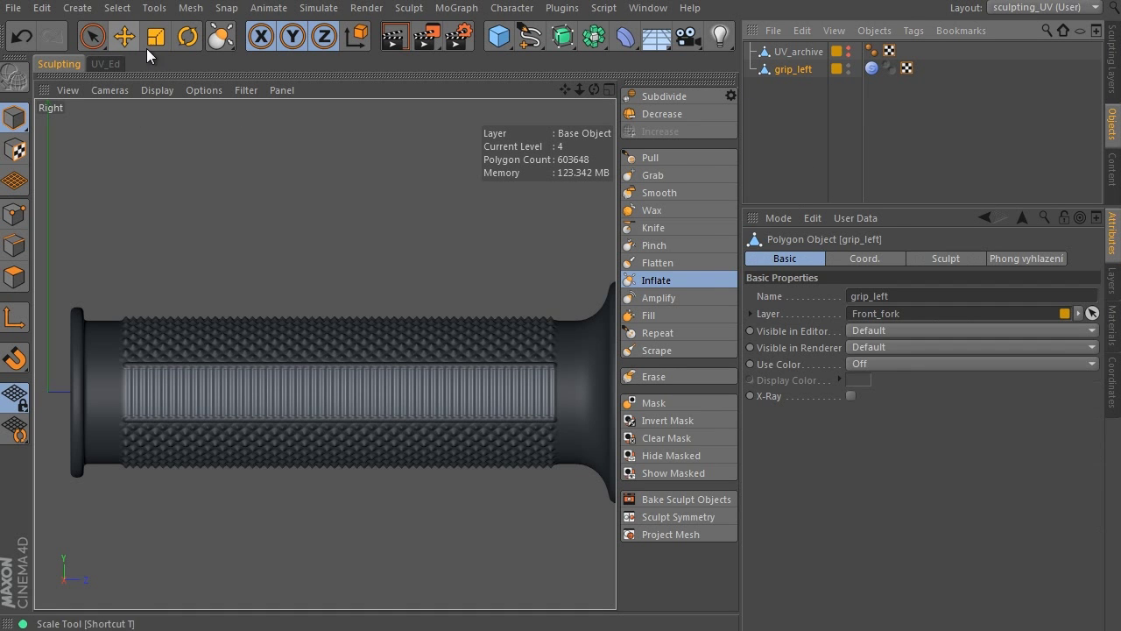
pyautogui.click(654, 402)
pyautogui.press('F1')
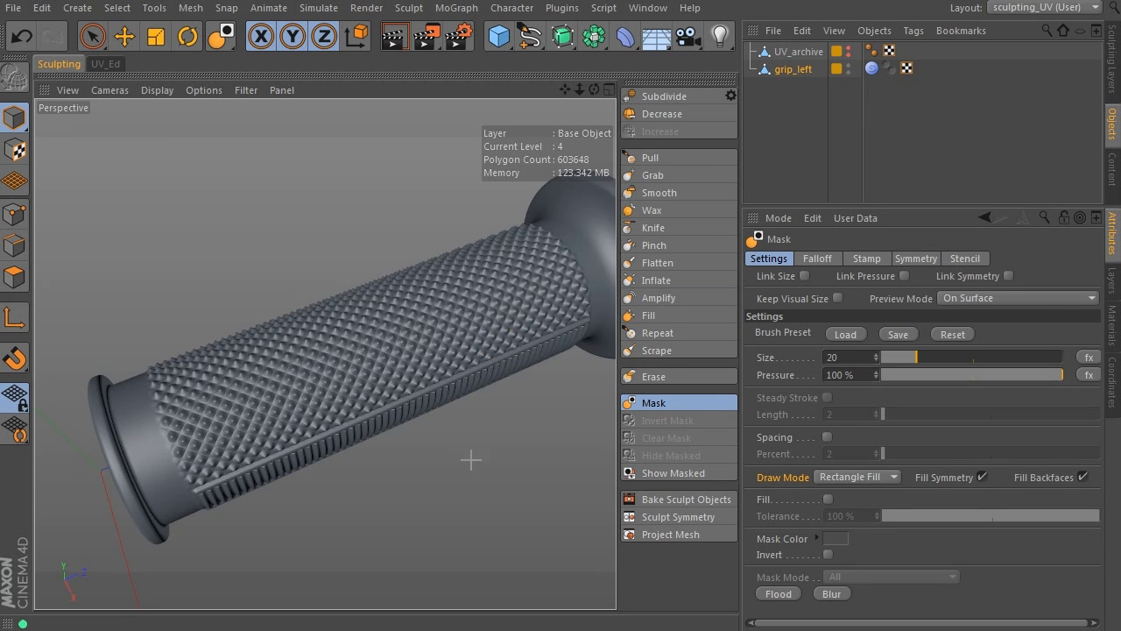
pyautogui.keyDown('alt'); pyautogui.moveTo(471, 459); pyautogui.dragTo(442, 421); pyautogui.keyUp('alt')
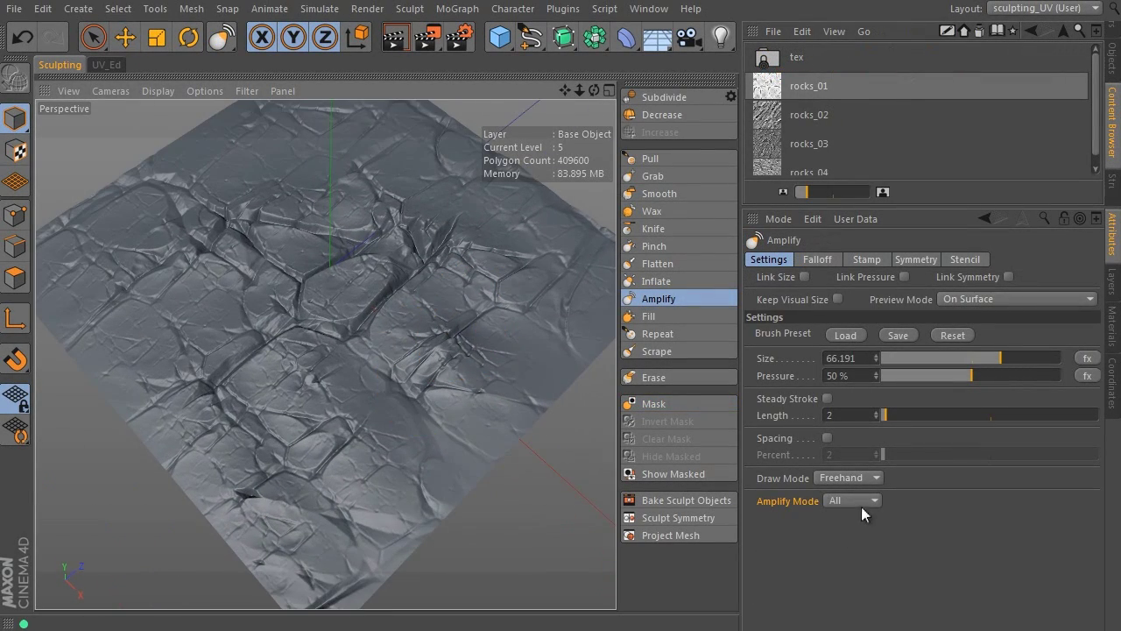
# Deepen the rock crevices with an Amplify stroke, then switch Amplify Mode from Ridge to Crevice.
pyautogui.click(861, 504)
pyautogui.moveTo(421, 265); pyautogui.dragTo(315, 313)
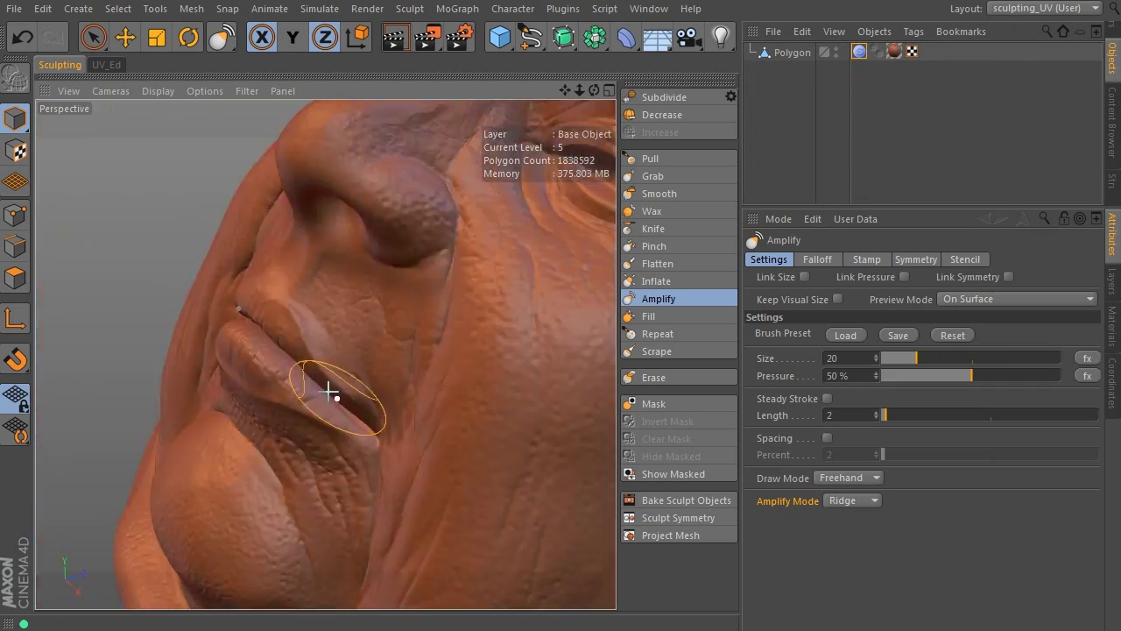
pyautogui.click(852, 500)
pyautogui.click(846, 536)
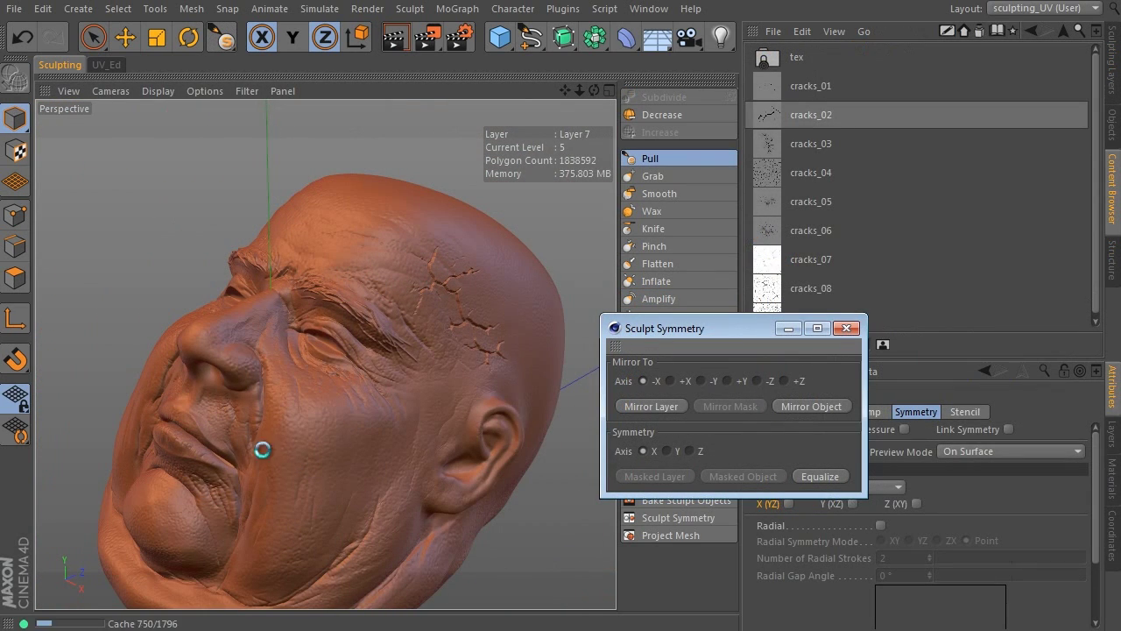
# Inspect the cracked temple and the eye detail projected onto the Polygon.1 mask mesh.
pyautogui.keyDown('alt'); pyautogui.moveTo(258, 451); pyautogui.dragTo(483, 421); pyautogui.keyUp('alt')
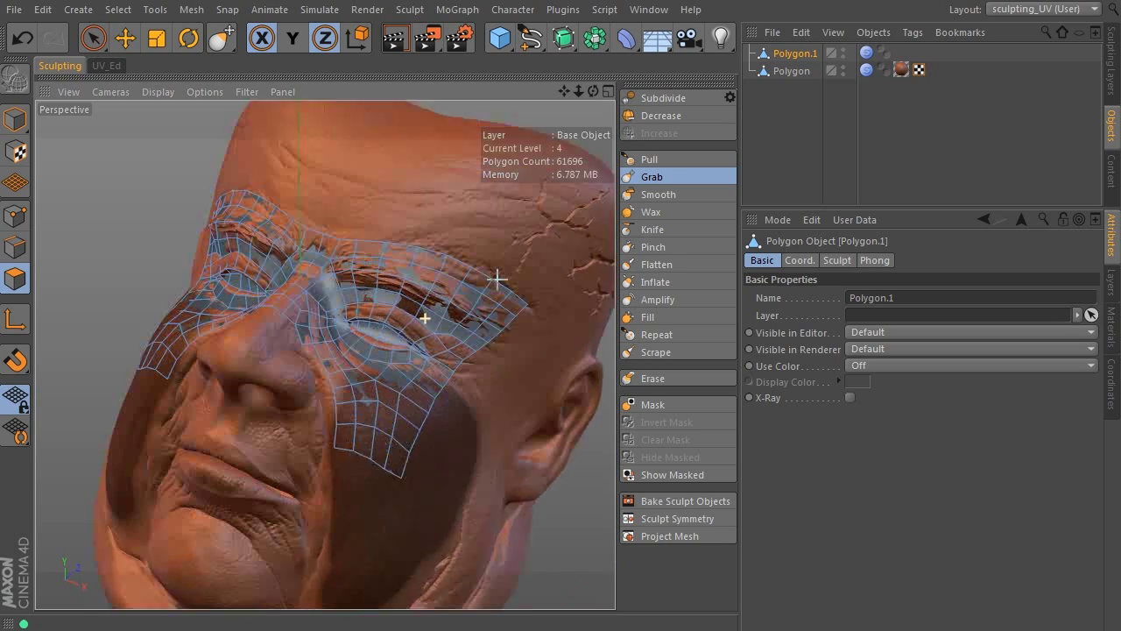
pyautogui.click(867, 54)
pyautogui.scroll(5, 583, 297)
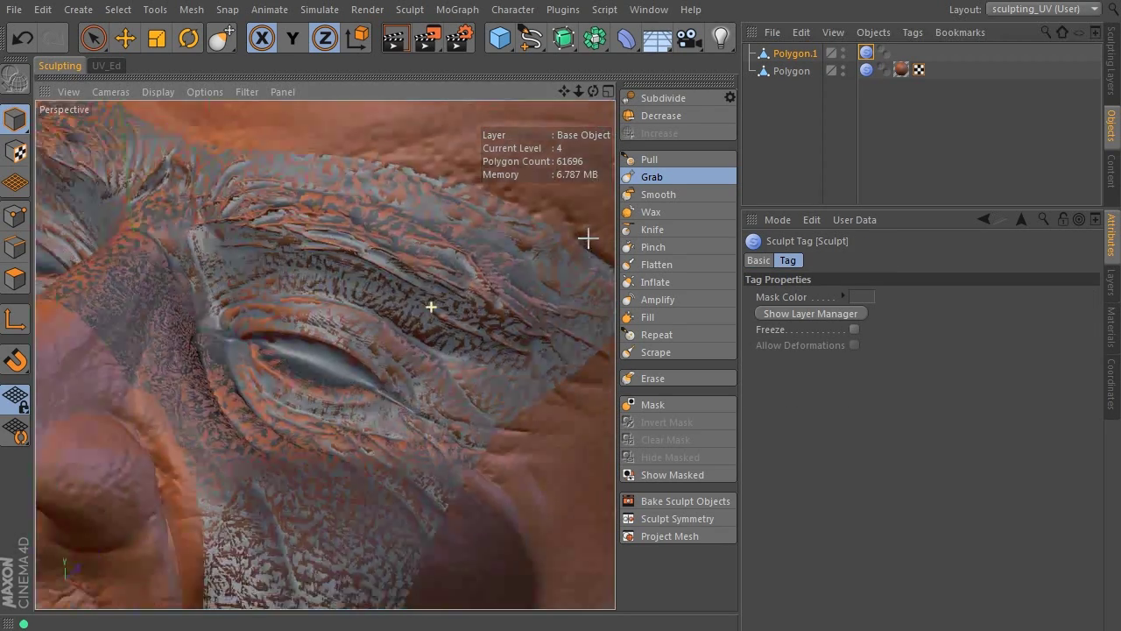
pyautogui.keyDown('alt'); pyautogui.moveTo(583, 297); pyautogui.dragTo(482, 300); pyautogui.keyUp('alt')
pyautogui.scroll(-4, 482, 300)
# Turn off the original head's editor and render visibility and orbit the sculpted mask.
pyautogui.click(843, 68)
pyautogui.click(844, 74)
pyautogui.keyDown('alt'); pyautogui.moveTo(438, 368); pyautogui.dragTo(388, 405); pyautogui.keyUp('alt')
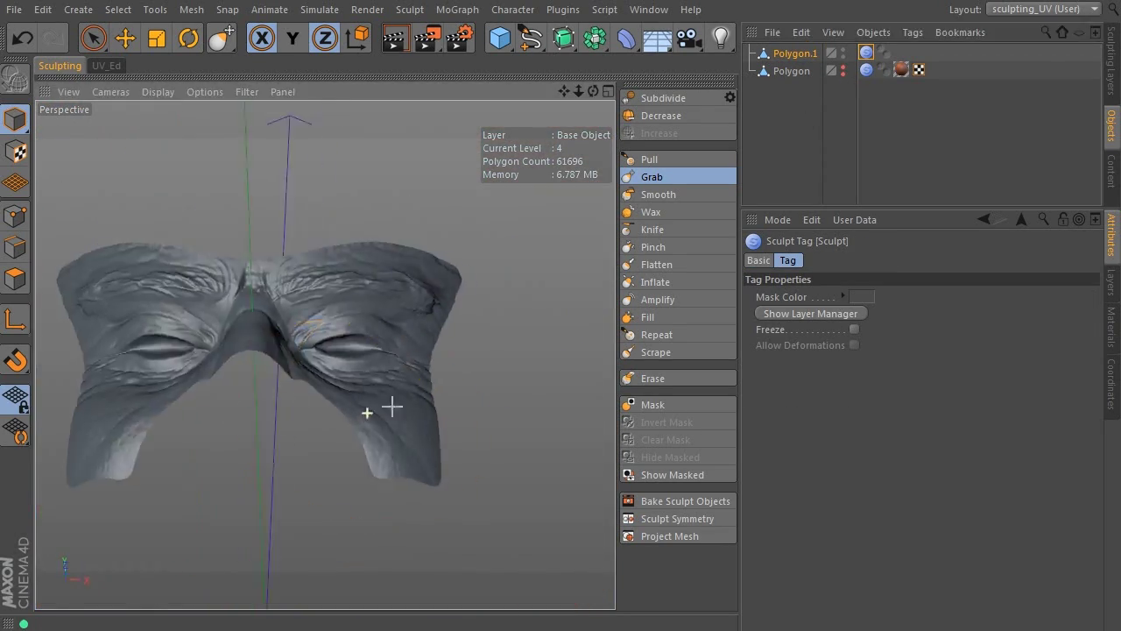
pyautogui.scroll(3, 470, 316)
pyautogui.scroll(3, 489, 351)
pyautogui.moveTo(489, 351)
pyautogui.keyDown('alt'); pyautogui.mouseDown()
pyautogui.moveTo(453, 383)
pyautogui.moveTo(530, 390)
pyautogui.moveTo(438, 377)
pyautogui.mouseUp(); pyautogui.keyUp('alt')
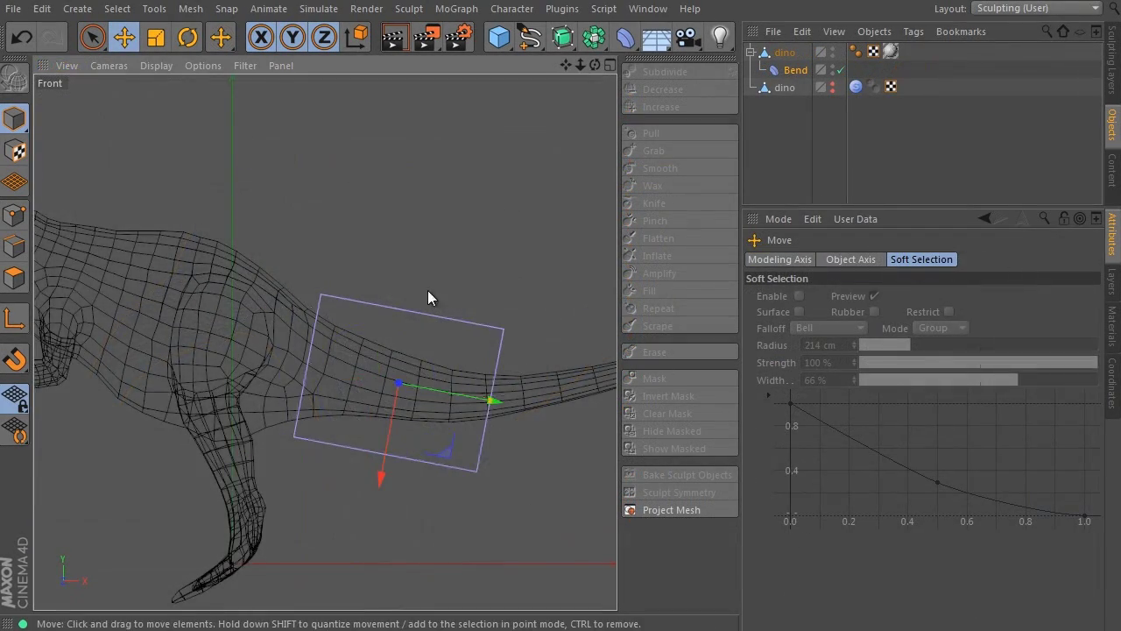
# Bend the dino's tail upward with length kept, then run Bake Sculpt Objects.
pyautogui.moveTo(427, 290); pyautogui.dragTo(518, 251)
pyautogui.click(848, 366)
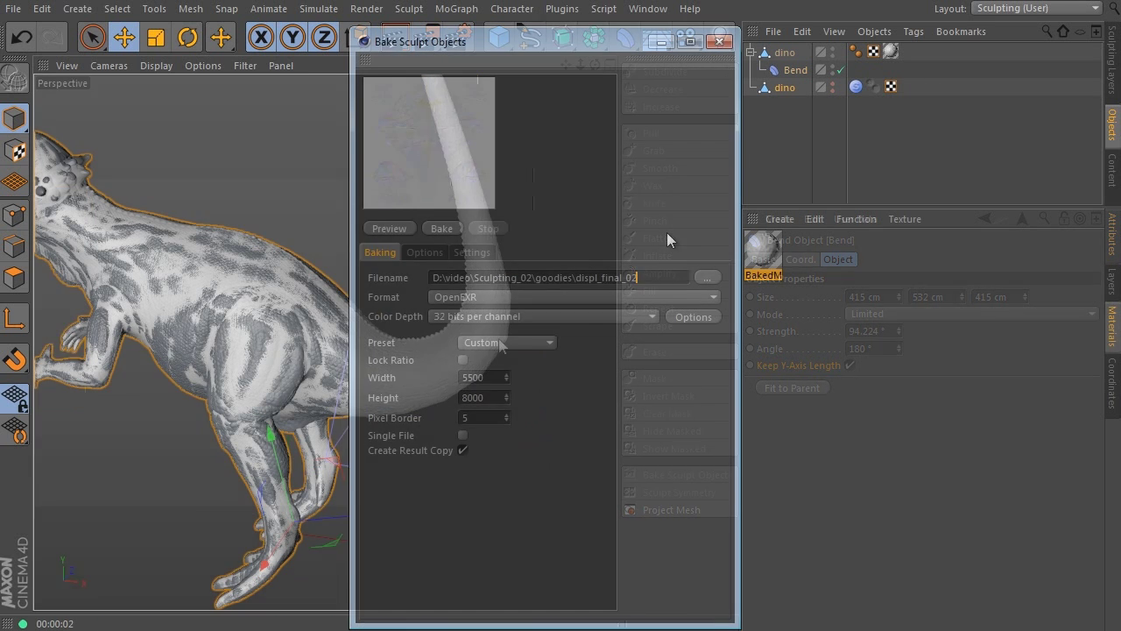
pyautogui.click(442, 229)
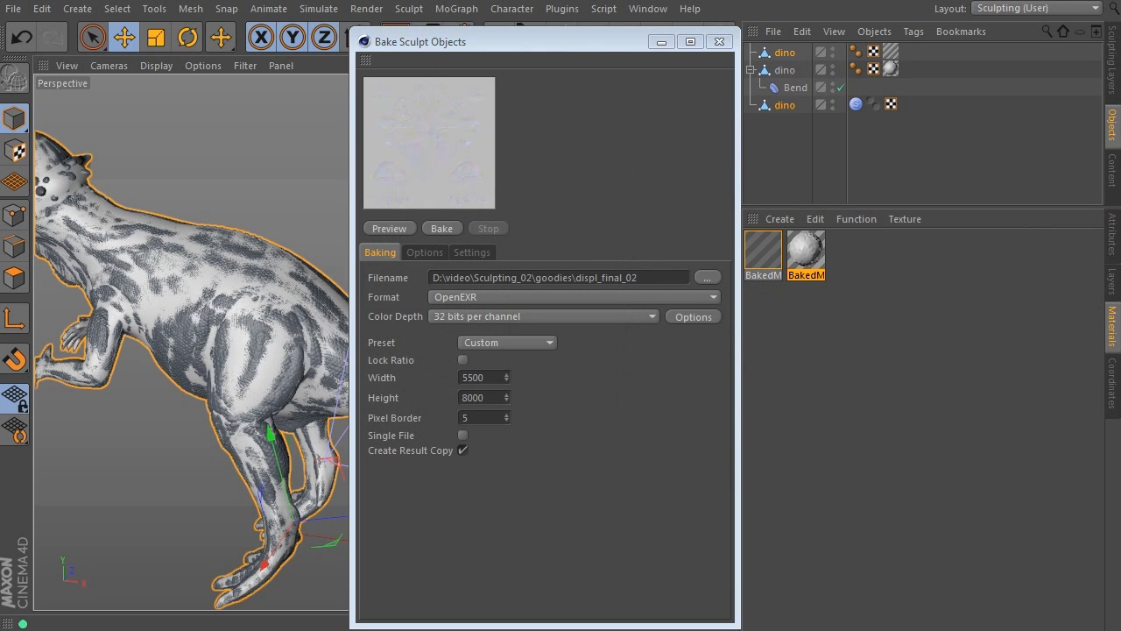
pyautogui.click(661, 40)
# Copy the Bend deformer under the baked dino, hide the sculpted one and rename it with '_w'.
pyautogui.click(799, 88)
pyautogui.keyDown('ctrl'); pyautogui.moveTo(802, 70); pyautogui.dragTo(810, 67); pyautogui.keyUp('ctrl')
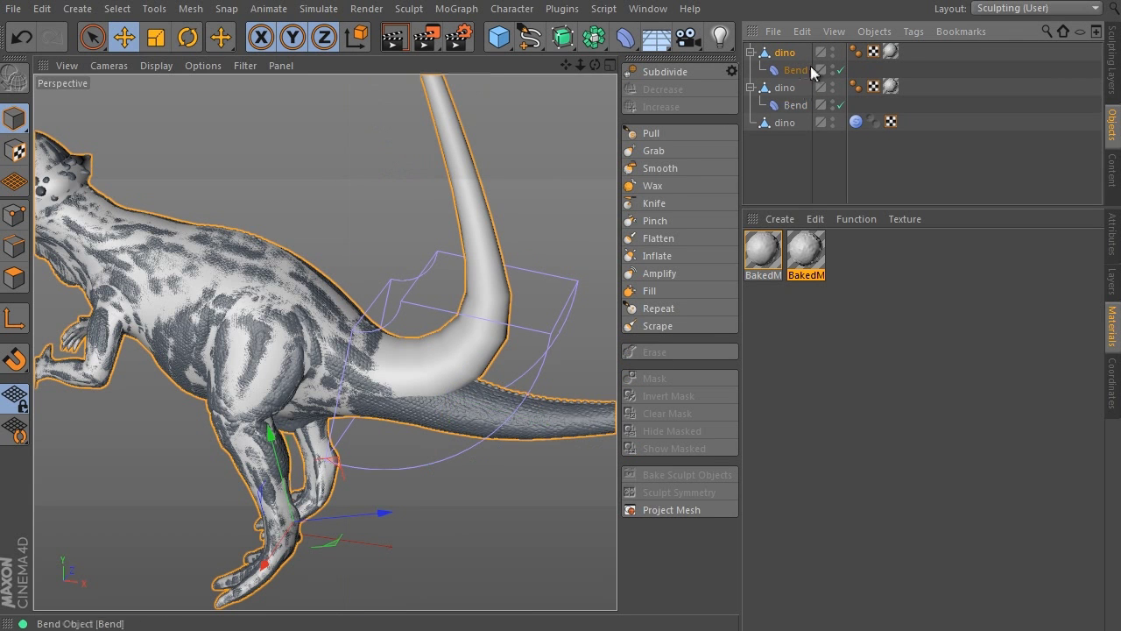
pyautogui.click(833, 123)
pyautogui.doubleClick(793, 87)
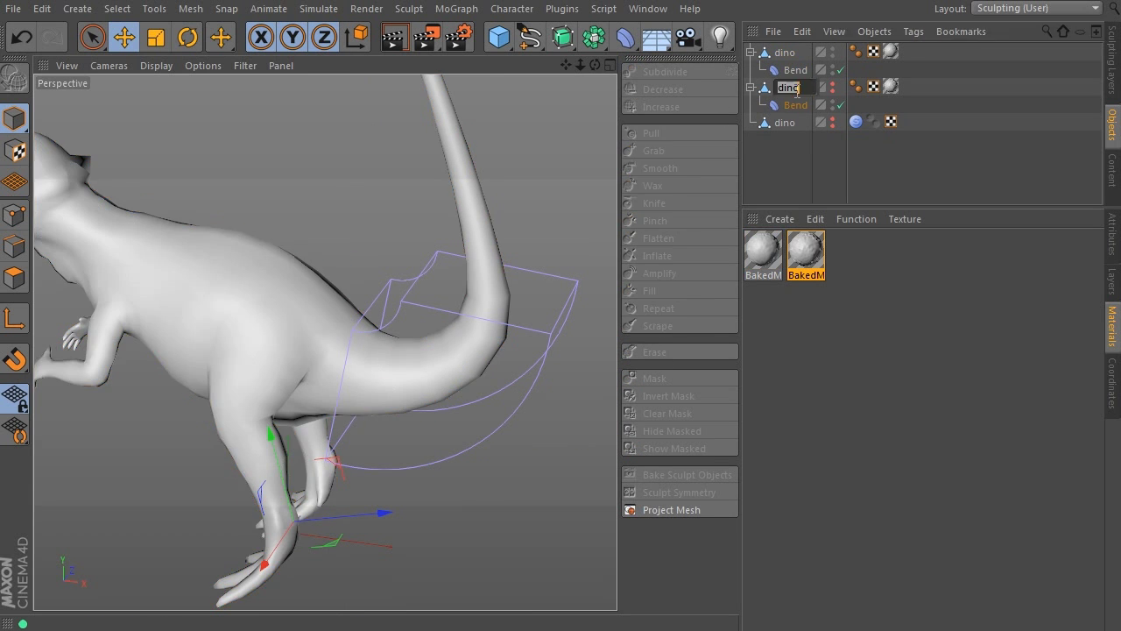
pyautogui.write('_w')
pyautogui.click(821, 86)
pyautogui.click(785, 53)
pyautogui.moveTo(657, 347)
pyautogui.keyDown('alt'); pyautogui.mouseDown()
pyautogui.moveTo(491, 369)
pyautogui.moveTo(542, 301)
pyautogui.mouseUp(); pyautogui.keyUp('alt')
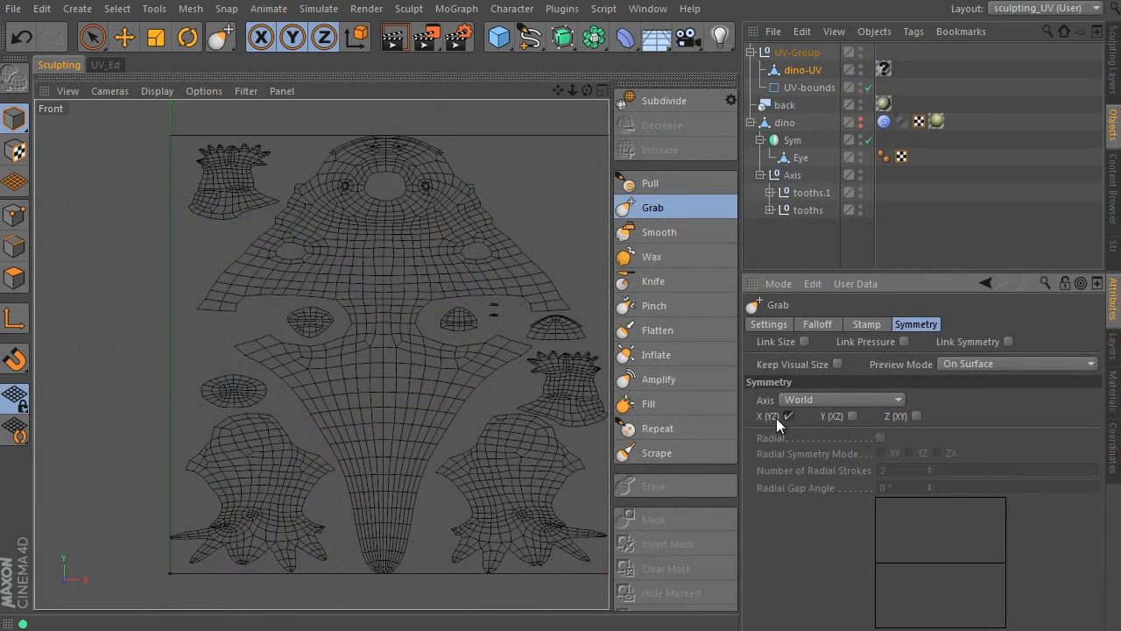
# Resize the Grab brush and set its symmetry axis to Local X.
pyautogui.moveTo(442, 270); pyautogui.dragTo(566, 245, button='middle')
pyautogui.click(790, 401)
pyautogui.click(797, 416)
# Reshape the UV mesh around the head's central hole with mirrored grab strokes.
pyautogui.moveTo(566, 245); pyautogui.dragTo(545, 270)
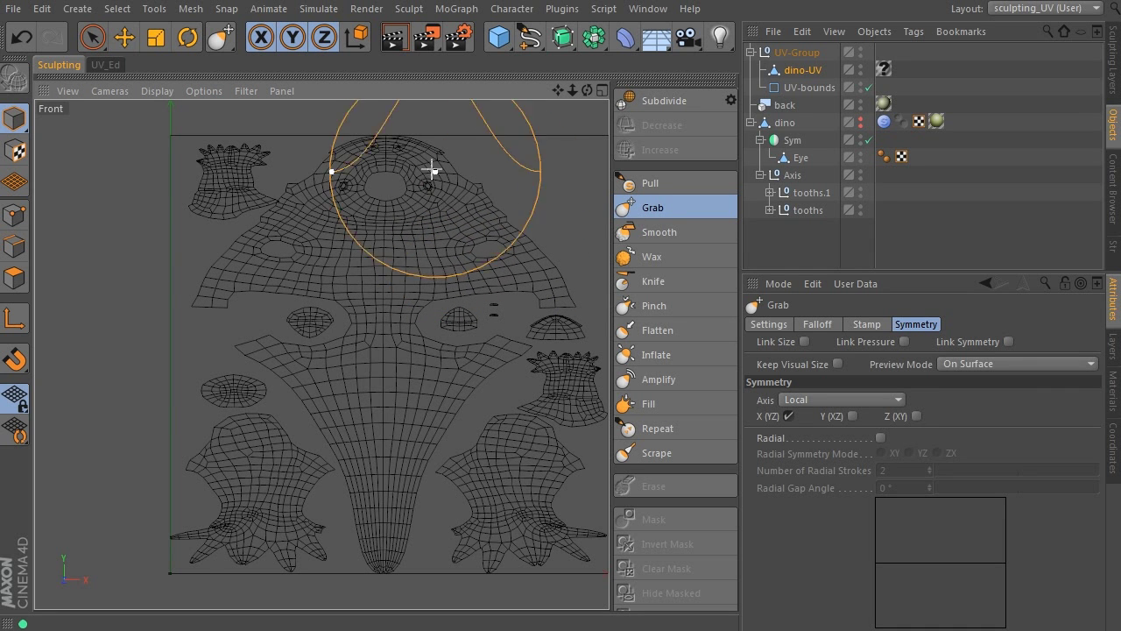
pyautogui.moveTo(430, 170)
pyautogui.mouseDown()
pyautogui.moveTo(441, 161)
pyautogui.moveTo(405, 191)
pyautogui.mouseUp()
pyautogui.keyDown('alt'); pyautogui.moveTo(406, 191); pyautogui.dragTo(416, 222, button='middle'); pyautogui.keyUp('alt')
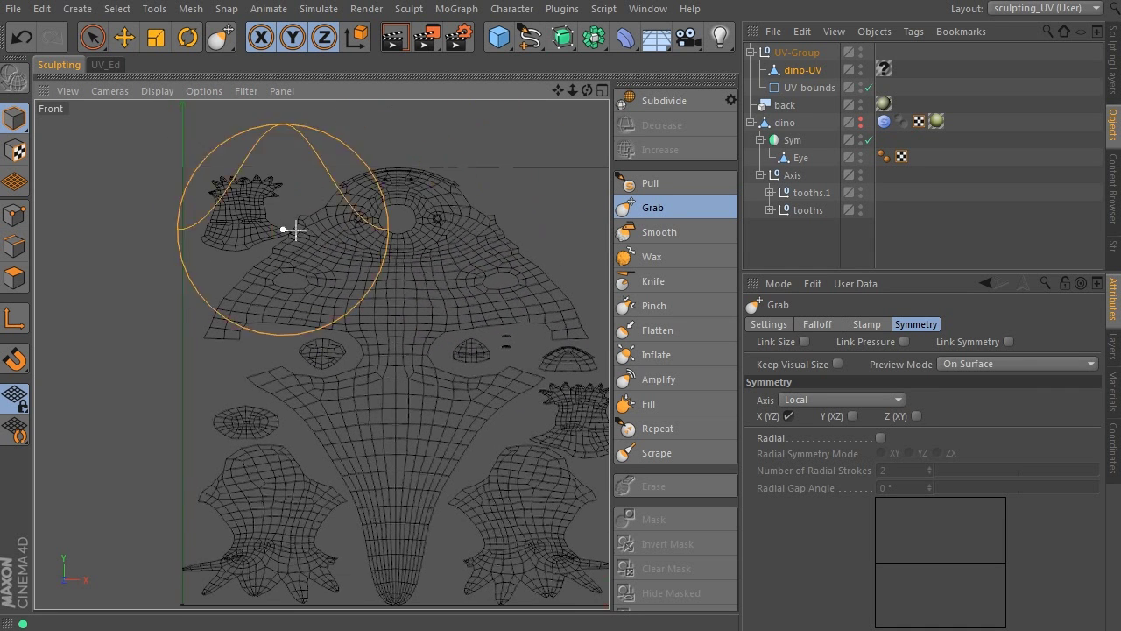
pyautogui.keyDown('alt'); pyautogui.moveTo(516, 389); pyautogui.dragTo(415, 325, button='middle'); pyautogui.keyUp('alt')
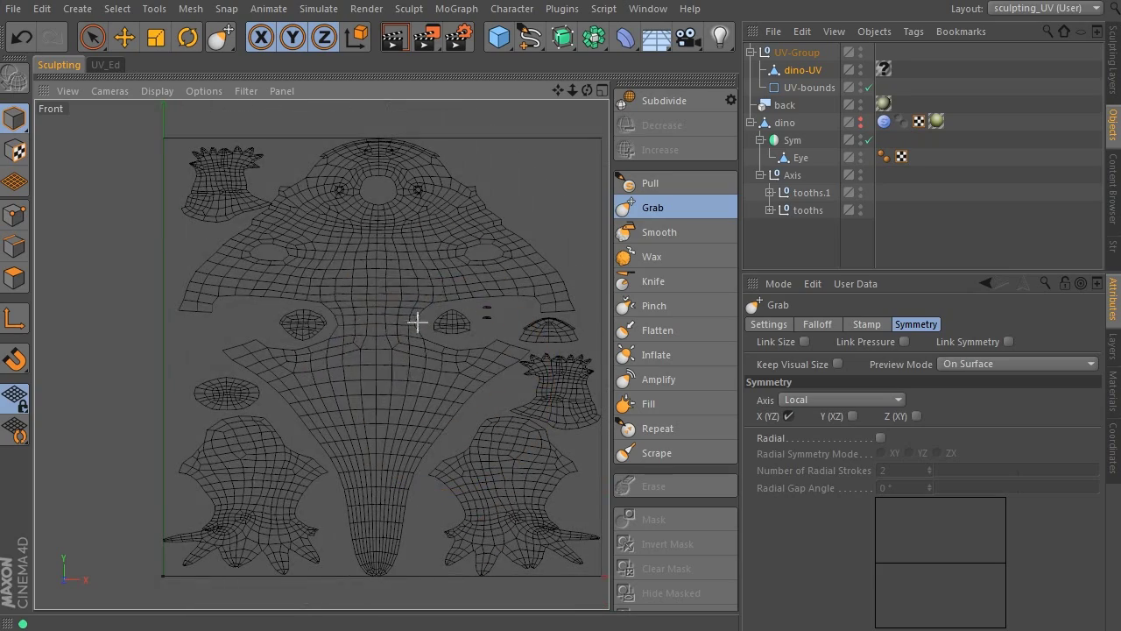
pyautogui.scroll(3, 417, 324)
pyautogui.scroll(-2, 418, 324)
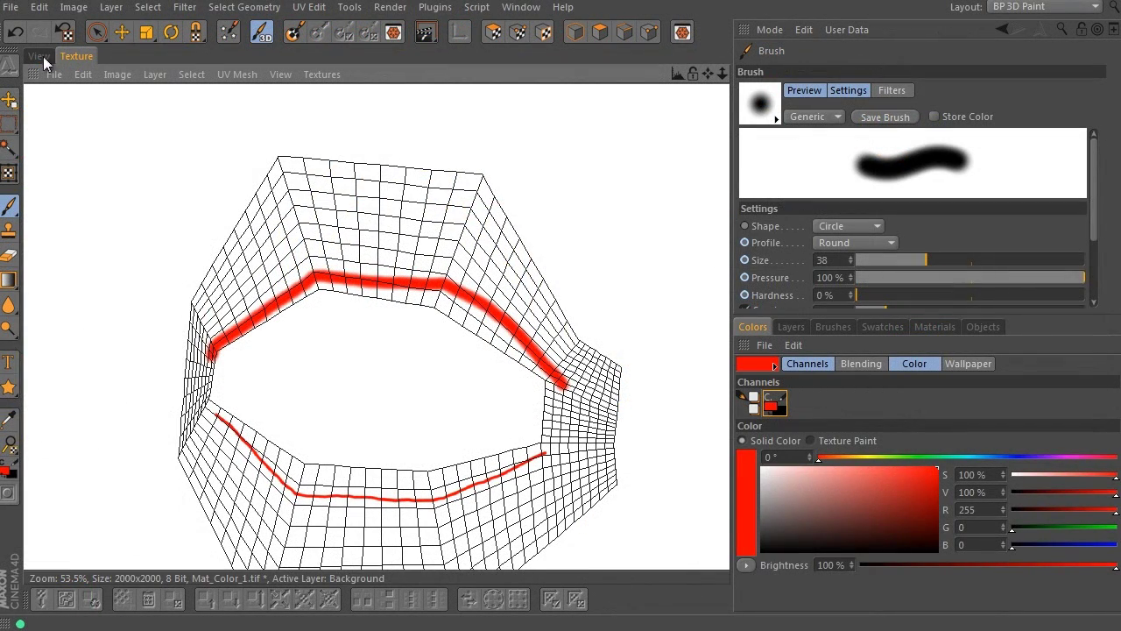
# Compare the red strokes on the 3D ring with their layout on the flattened UV mesh.
pyautogui.click(40, 57)
pyautogui.click(76, 56)
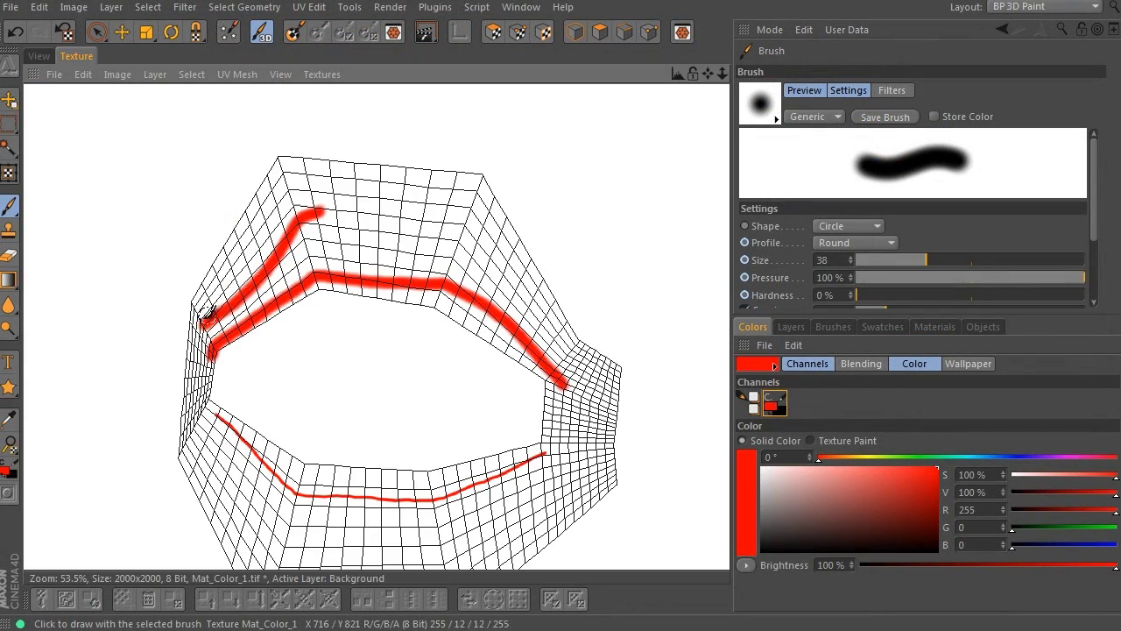
pyautogui.click(40, 56)
pyautogui.moveTo(262, 333); pyautogui.dragTo(460, 423)
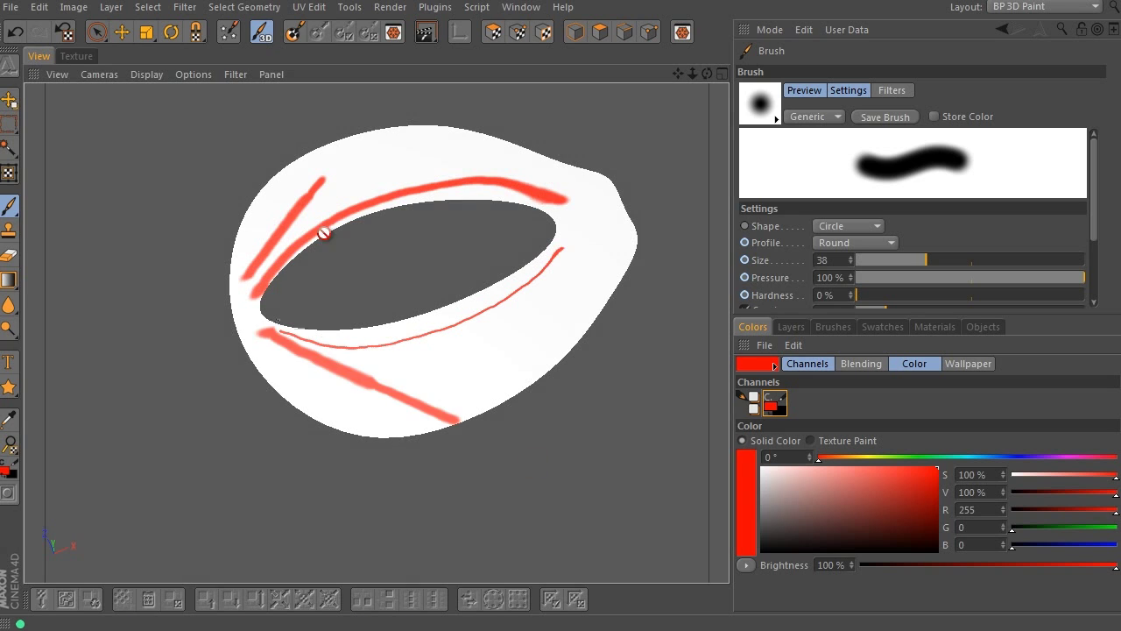
pyautogui.click(76, 56)
pyautogui.scroll(-3, 377, 460)
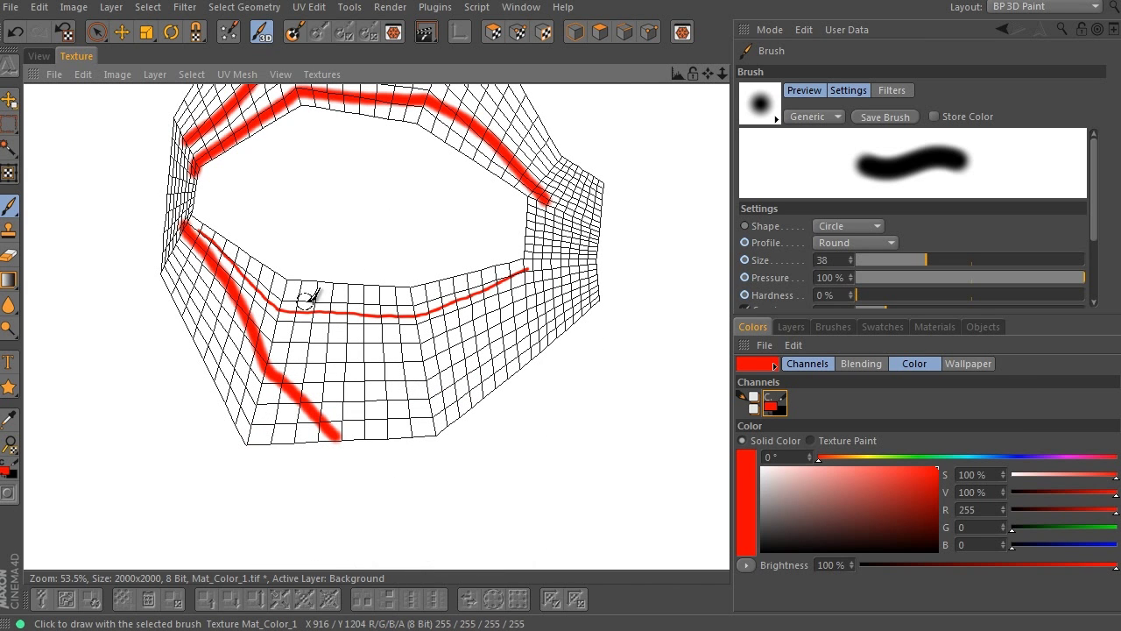
pyautogui.scroll(-2, 308, 298)
pyautogui.click(38, 56)
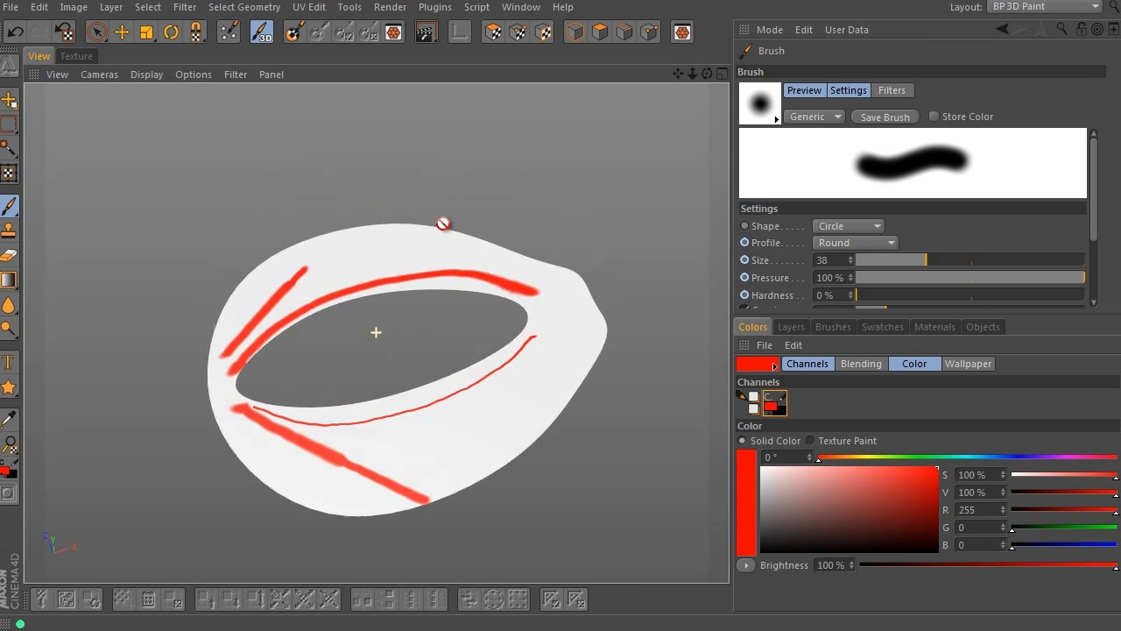
pyautogui.click(76, 57)
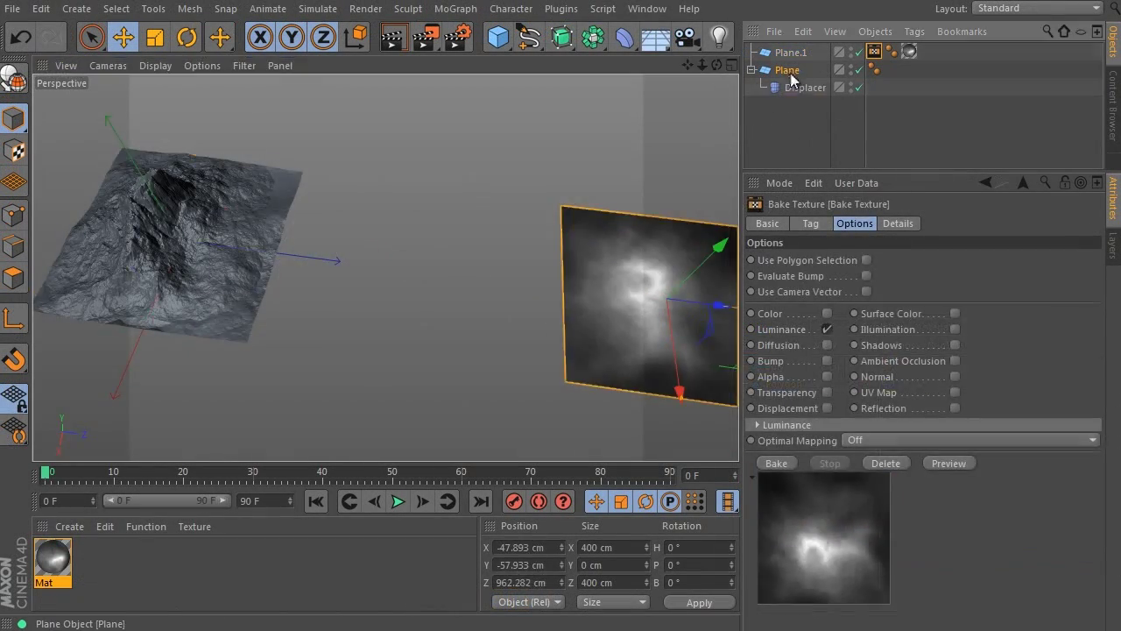
# Duplicate the terrain plane and load 8_bitsLuminance.psd into the copy's Displacer shader.
pyautogui.moveTo(590, 230)
pyautogui.keyDown('alt'); pyautogui.mouseDown()
pyautogui.moveTo(496, 221)
pyautogui.moveTo(646, 301)
pyautogui.moveTo(726, 242)
pyautogui.moveTo(510, 198)
pyautogui.moveTo(526, 179)
pyautogui.mouseUp(); pyautogui.keyUp('alt')
pyautogui.click(803, 72)
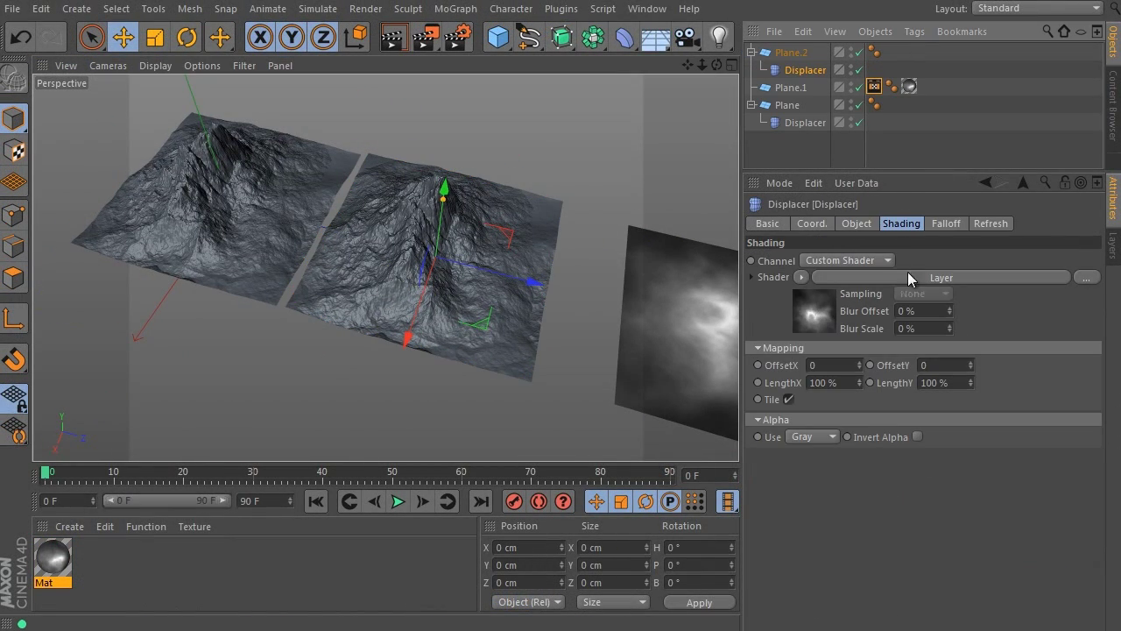
pyautogui.click(1085, 277)
pyautogui.click(270, 295)
pyautogui.press('Return')
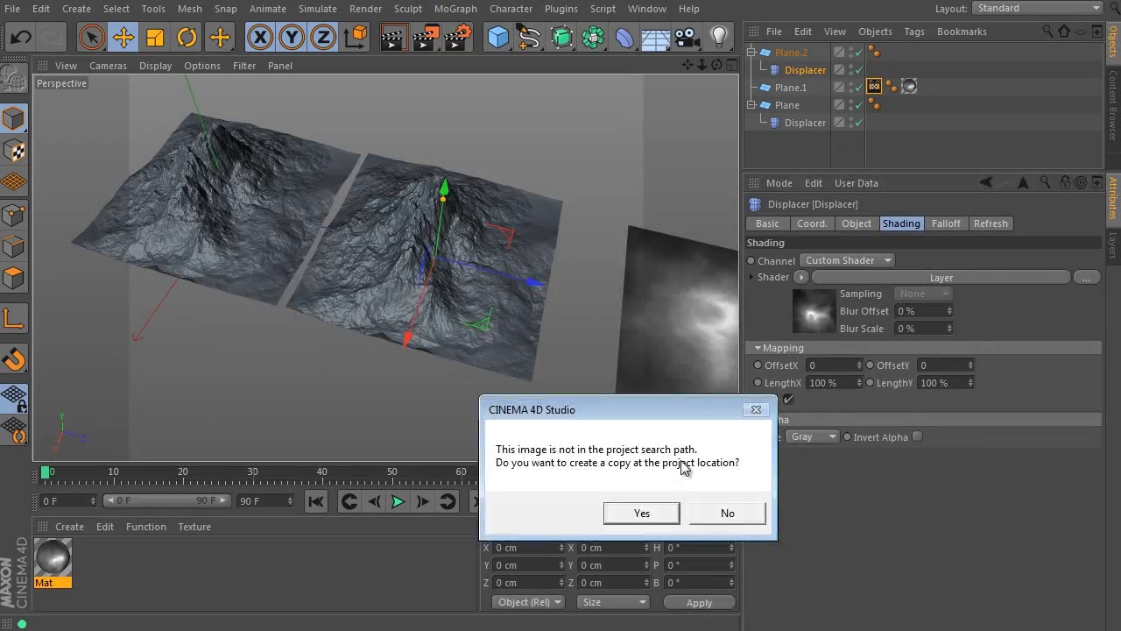
pyautogui.click(726, 441)
# Make a third copy of the displaced plane and place it beside the others.
pyautogui.keyDown('alt'); pyautogui.moveTo(405, 324); pyautogui.dragTo(473, 203); pyautogui.keyUp('alt')
pyautogui.keyDown('alt'); pyautogui.moveTo(473, 203); pyautogui.dragTo(527, 250, button='right'); pyautogui.keyUp('alt')
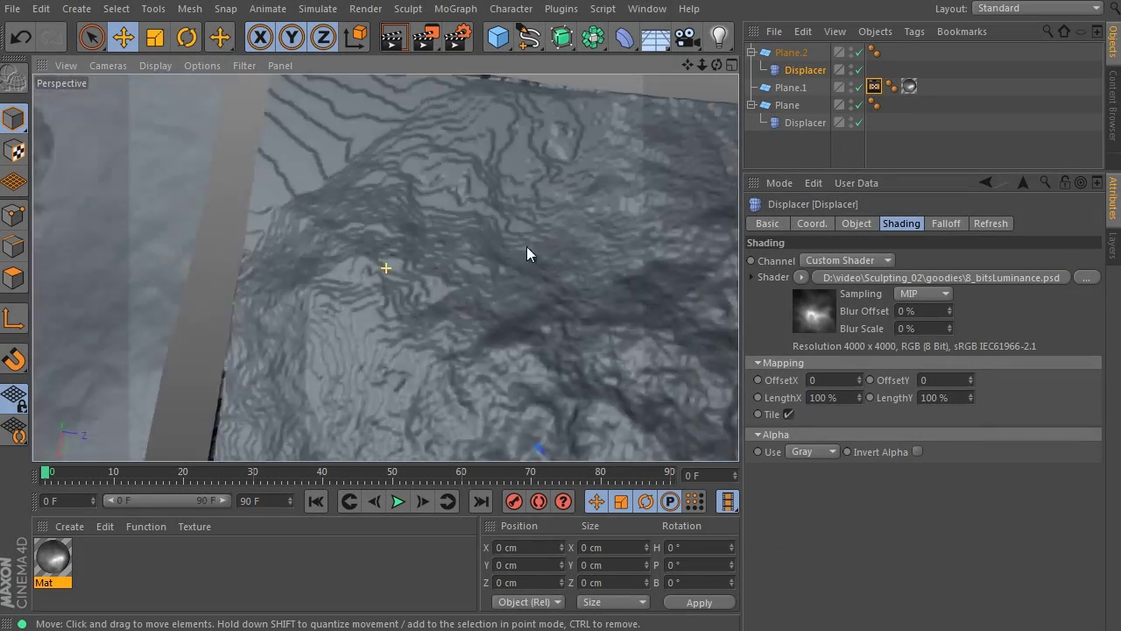
pyautogui.keyDown('alt'); pyautogui.moveTo(527, 250); pyautogui.dragTo(375, 312); pyautogui.keyUp('alt')
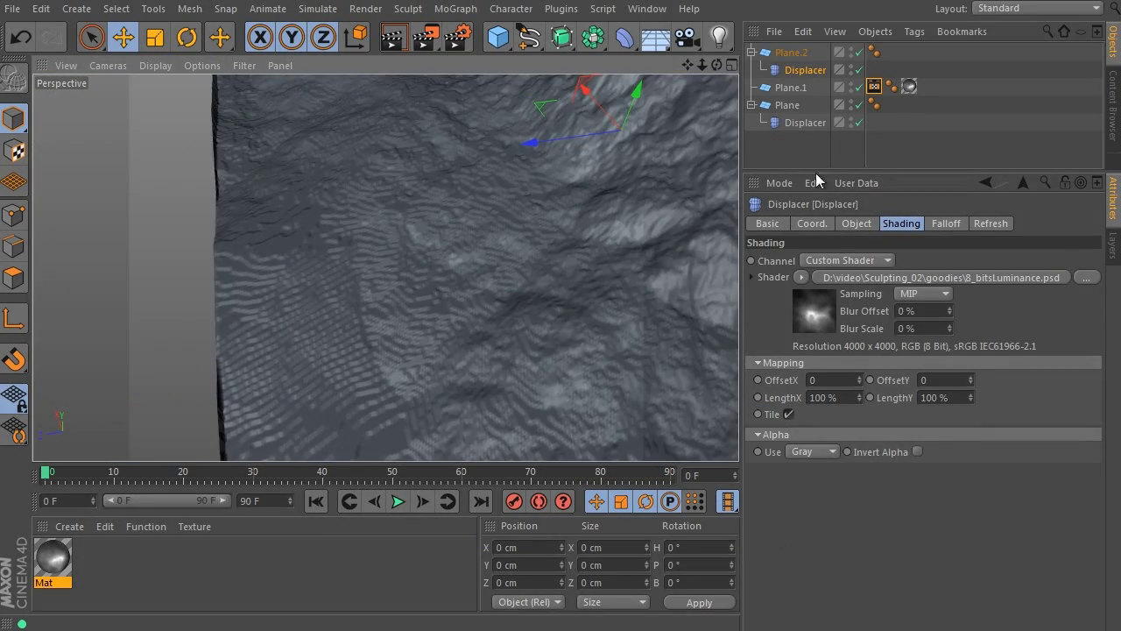
pyautogui.keyDown('ctrl'); pyautogui.moveTo(795, 56); pyautogui.dragTo(791, 48); pyautogui.keyUp('ctrl')
pyautogui.keyDown('alt'); pyautogui.moveTo(577, 211); pyautogui.dragTo(660, 211); pyautogui.keyUp('alt')
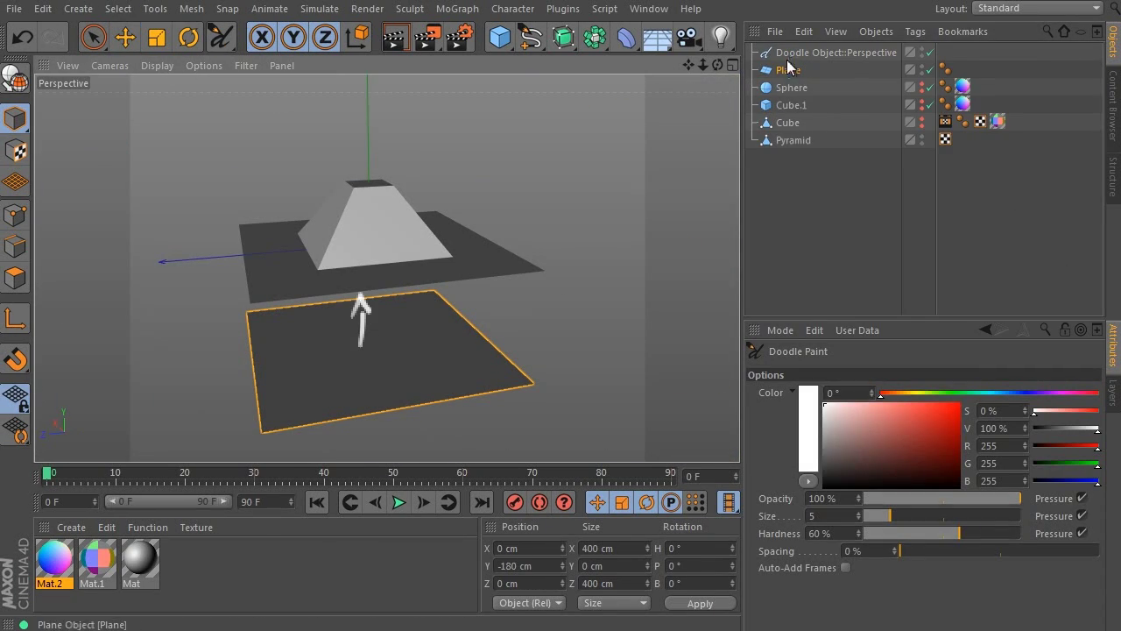
# Move Plane below Cube in the hierarchy, select the Pyramid and render a preview.
pyautogui.moveTo(780, 74); pyautogui.dragTo(782, 149)
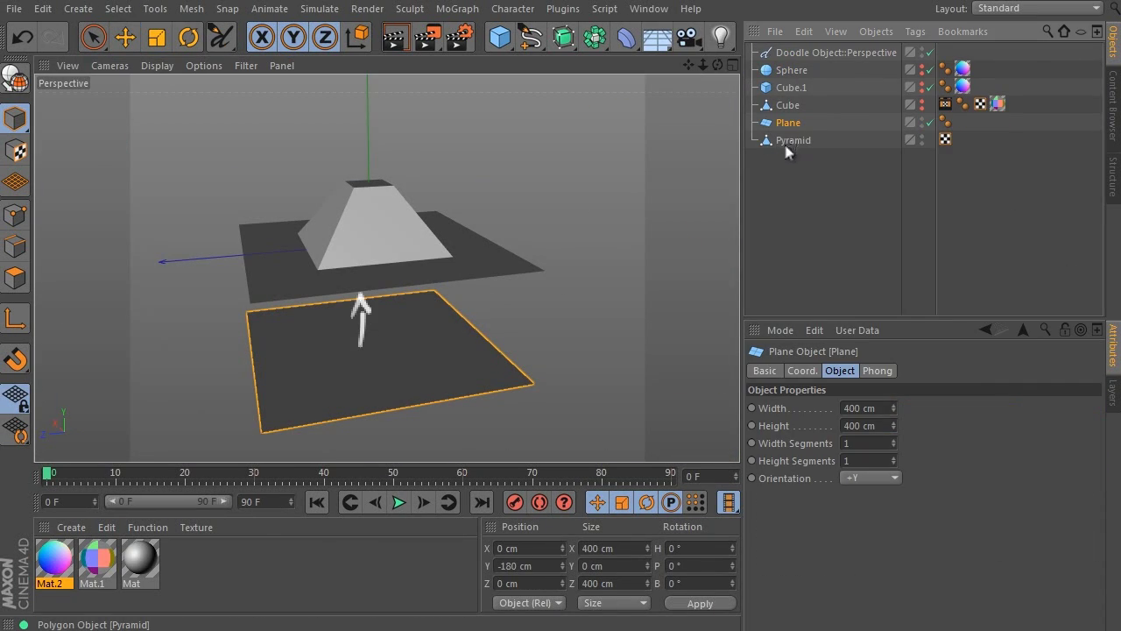
pyautogui.click(790, 141)
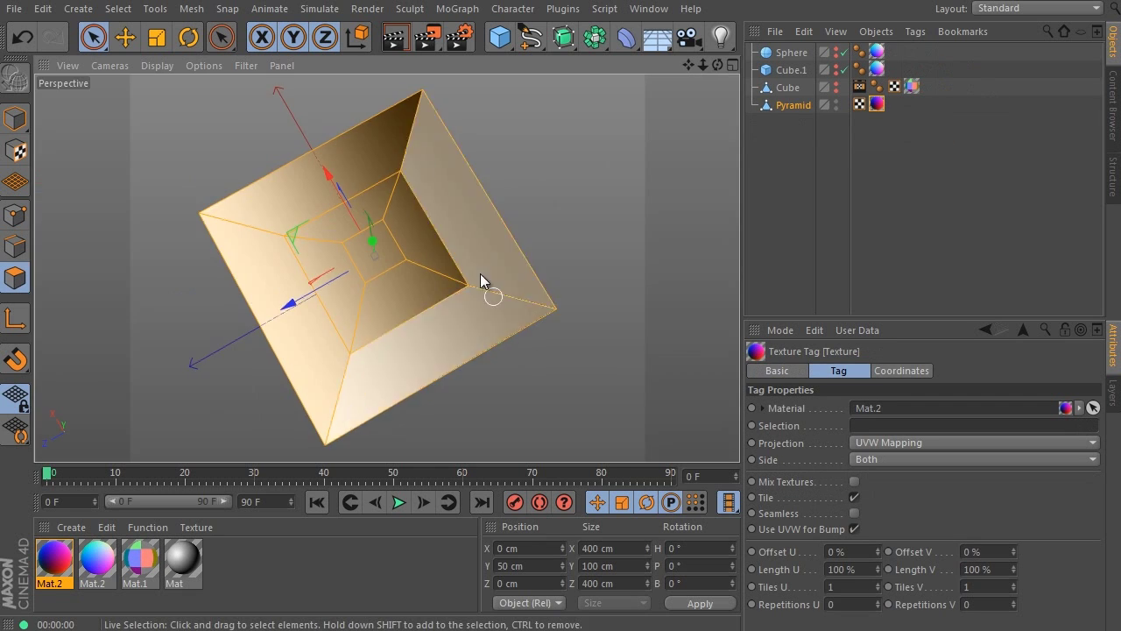
pyautogui.click(395, 36)
pyautogui.keyDown('alt'); pyautogui.moveTo(351, 263); pyautogui.dragTo(508, 219); pyautogui.keyUp('alt')
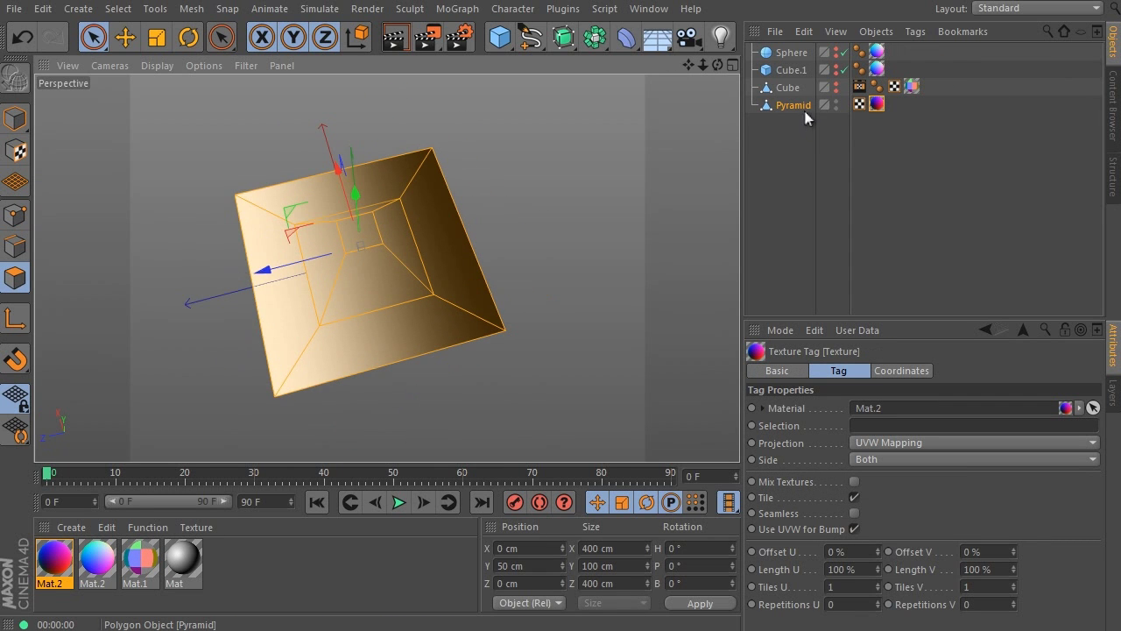
# Add a Bake Texture tag to the Pyramid and delete its Mat.2 texture tag.
pyautogui.click(910, 32)
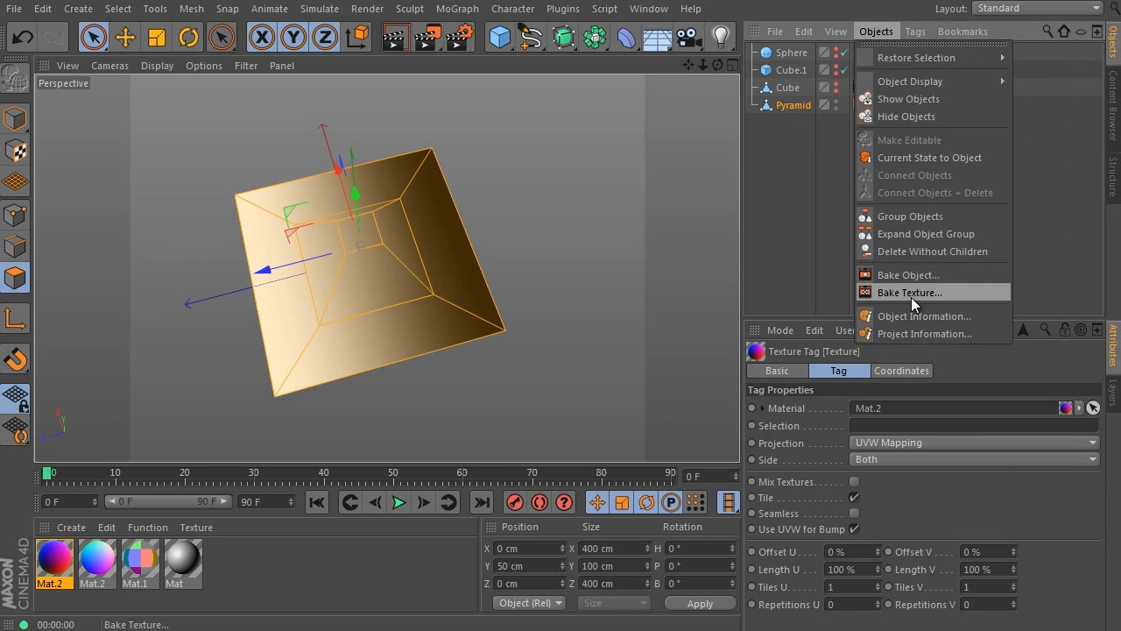
pyautogui.click(911, 293)
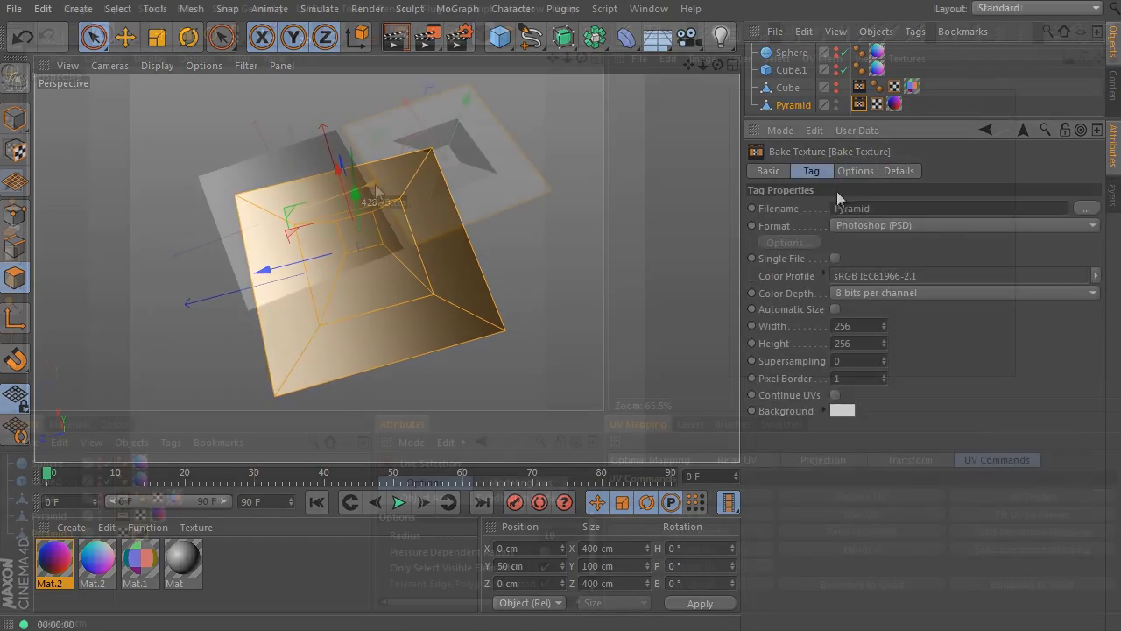
pyautogui.click(49, 516)
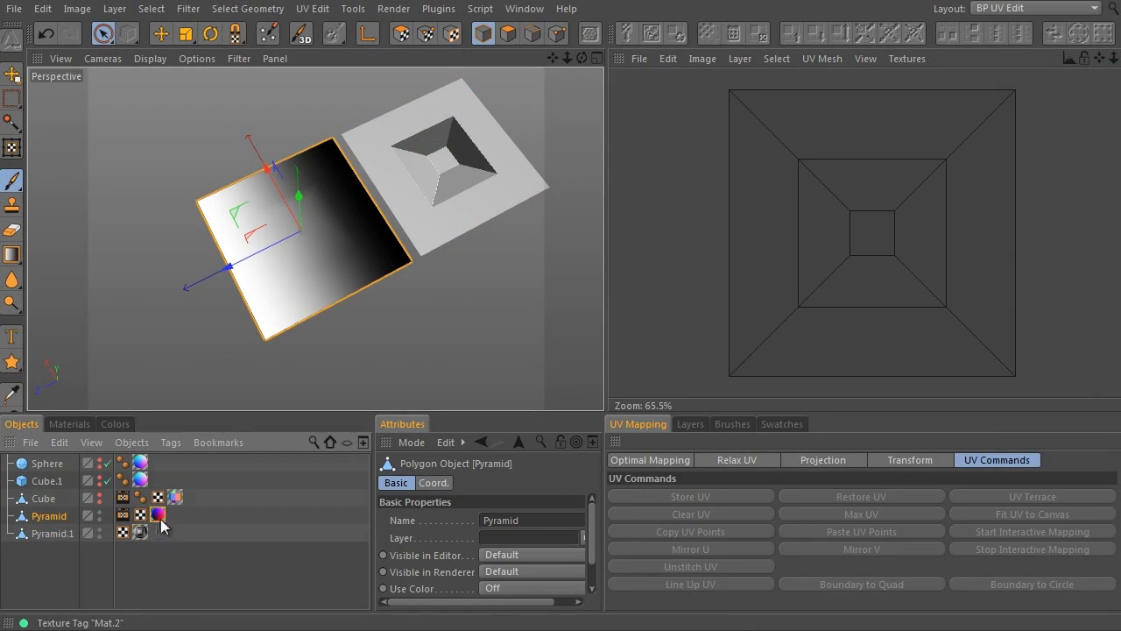
pyautogui.click(159, 516)
pyautogui.press('Delete')
pyautogui.moveTo(293, 348)
pyautogui.keyDown('alt'); pyautogui.mouseDown()
pyautogui.moveTo(474, 194)
pyautogui.moveTo(460, 290)
pyautogui.moveTo(447, 226)
pyautogui.moveTo(424, 232)
pyautogui.moveTo(503, 201)
pyautogui.moveTo(428, 248)
pyautogui.mouseUp(); pyautogui.keyUp('alt')
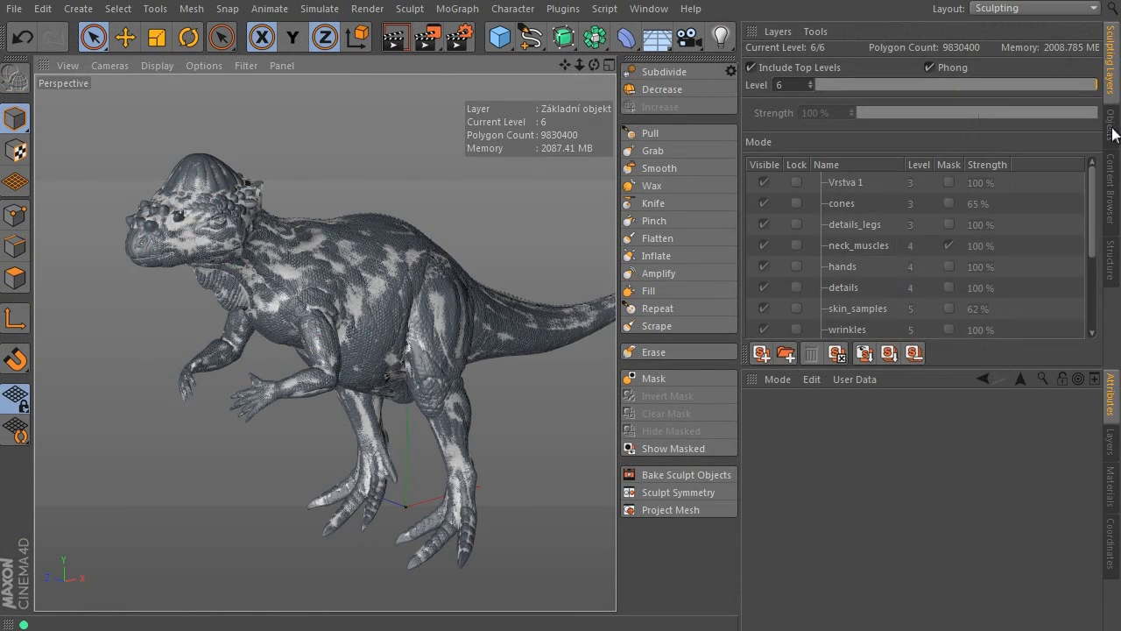
# Select the sculpted dino object and render the view in place.
pyautogui.click(1110, 124)
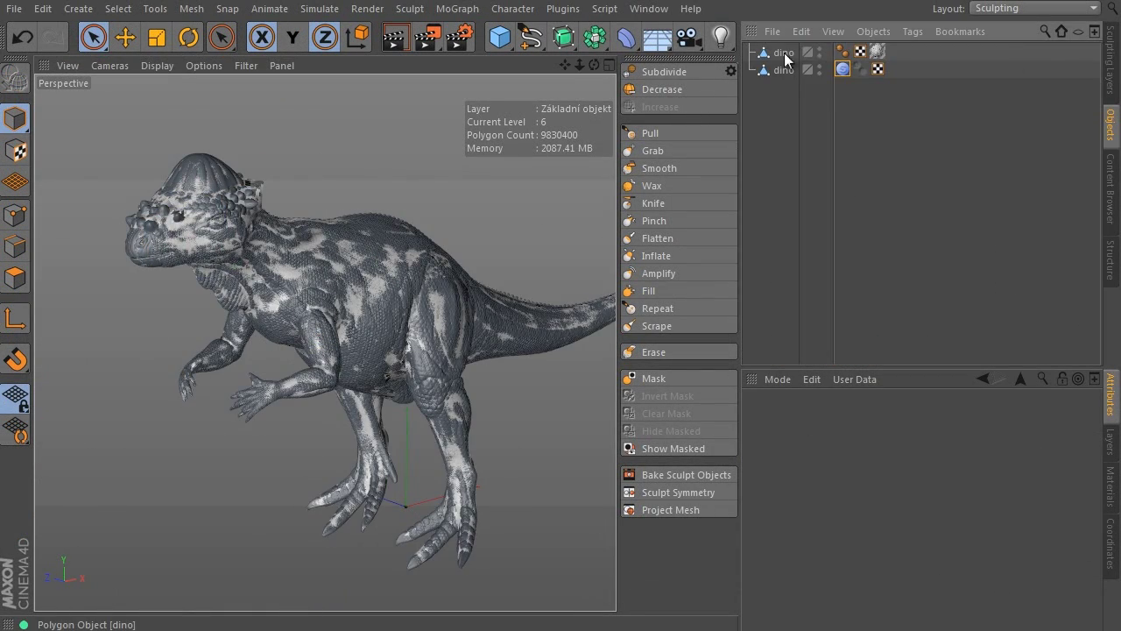
pyautogui.click(784, 53)
pyautogui.keyDown('alt'); pyautogui.moveTo(491, 236); pyautogui.dragTo(412, 210); pyautogui.keyUp('alt')
pyautogui.hotkey('ctrl', 'r')
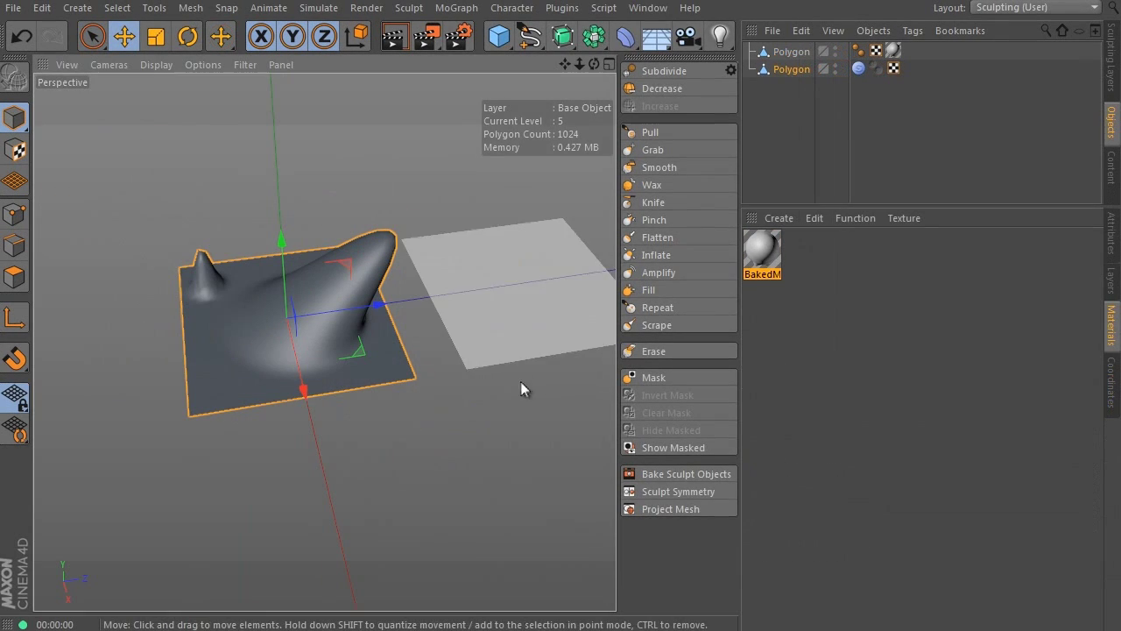
# Bake the sculpt objects with Method set to Intensity and render the three planes.
pyautogui.click(677, 476)
pyautogui.moveTo(665, 13); pyautogui.dragTo(586, 28)
pyautogui.click(529, 238)
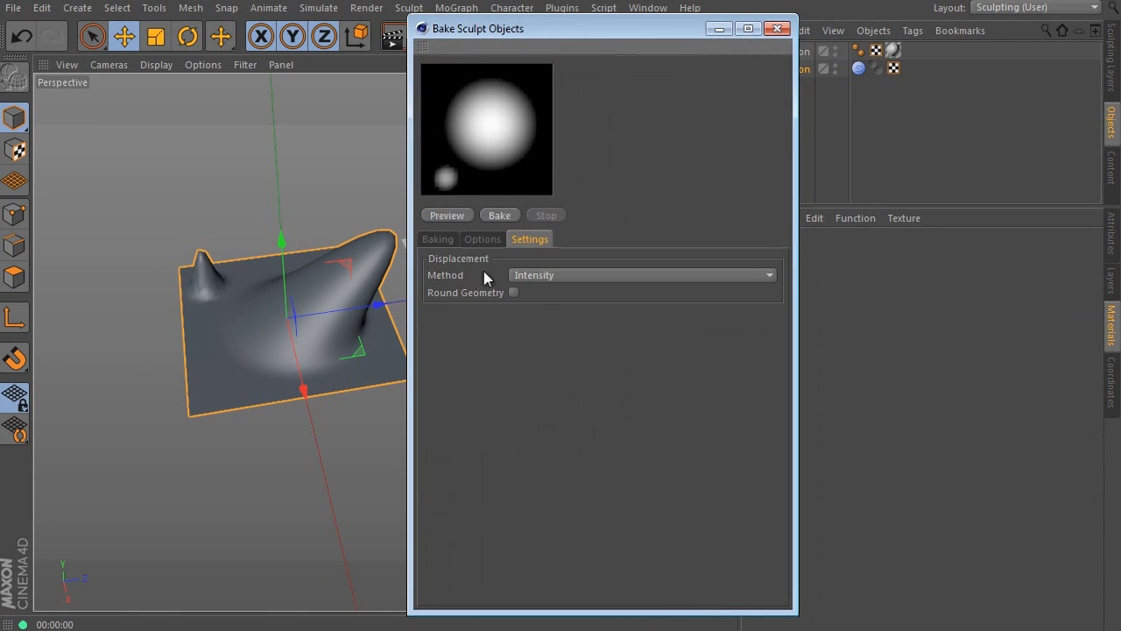
pyautogui.click(573, 275)
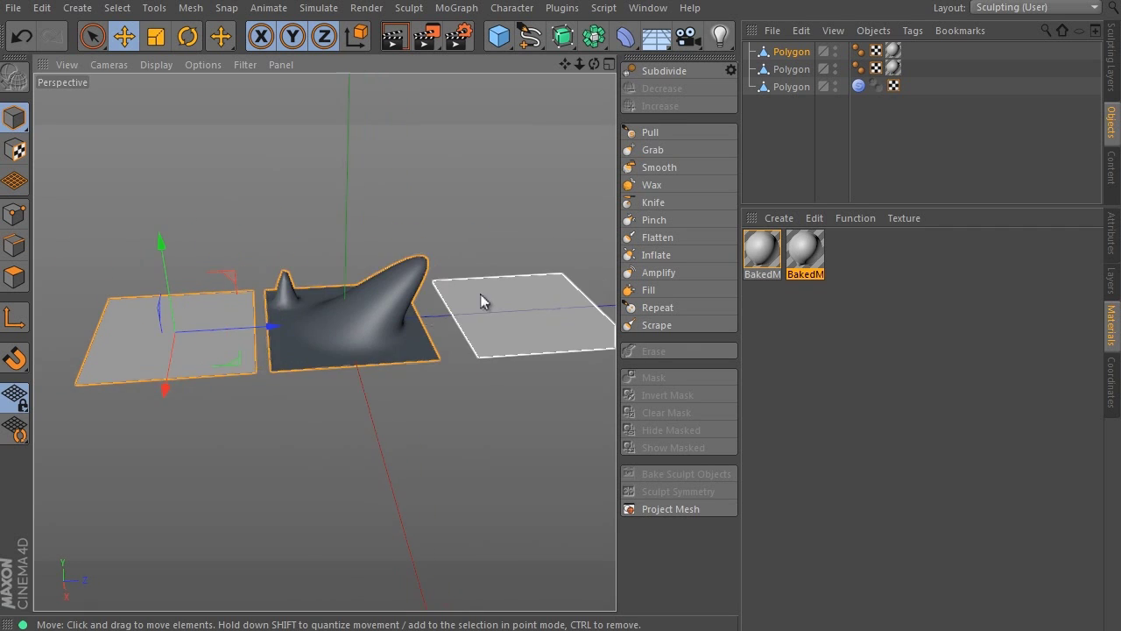
pyautogui.hotkey('ctrl', 'r')
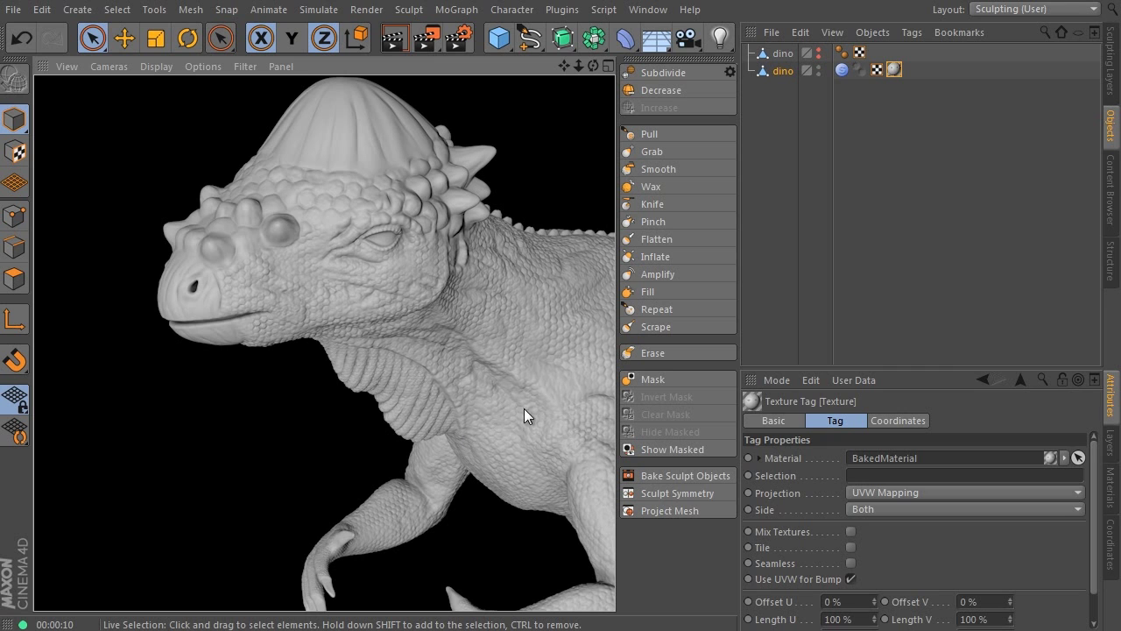
# Load ao_Ambient_Occlusion_Source_6.tif in the Picture Viewer and zoom and pan around it.
pyautogui.click(643, 210)
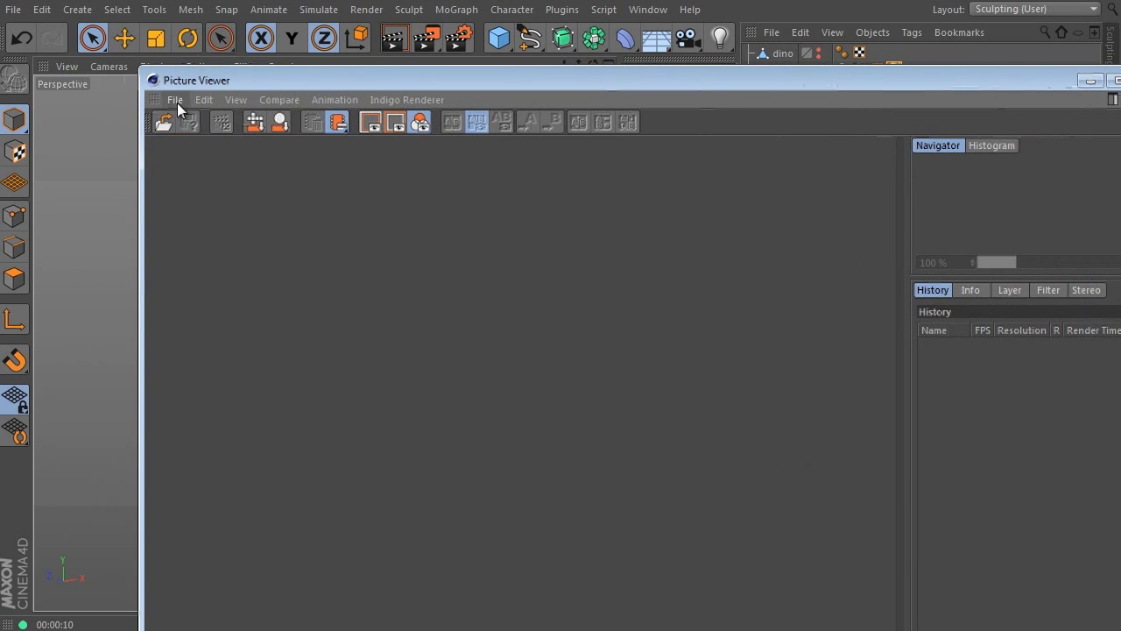
pyautogui.click(175, 99)
pyautogui.doubleClick(618, 354)
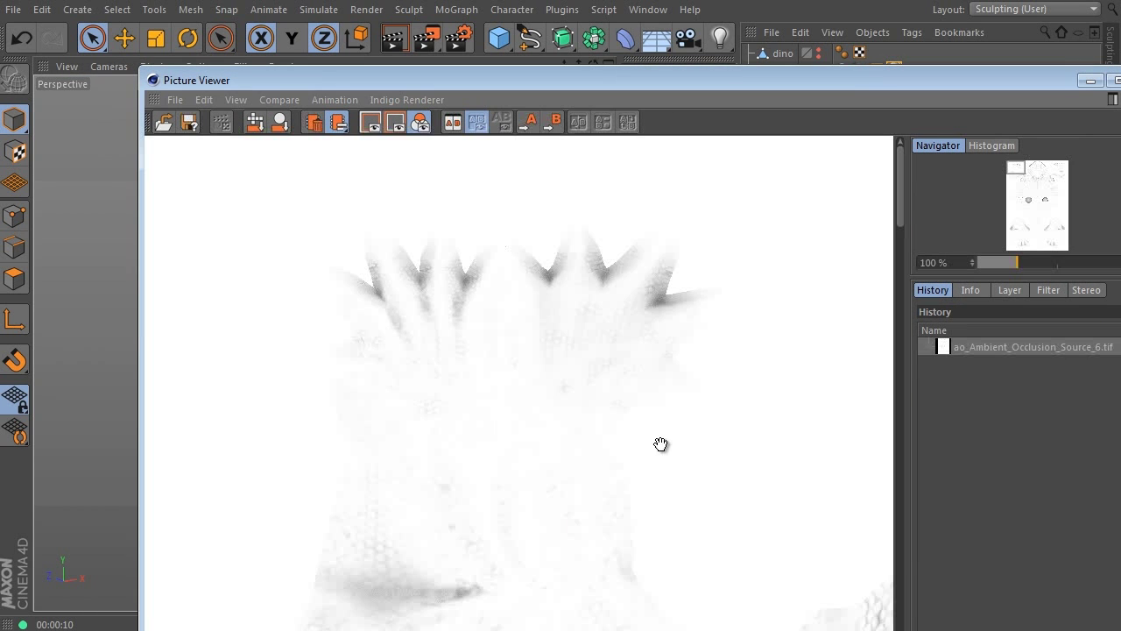
pyautogui.scroll(-4, 648, 430)
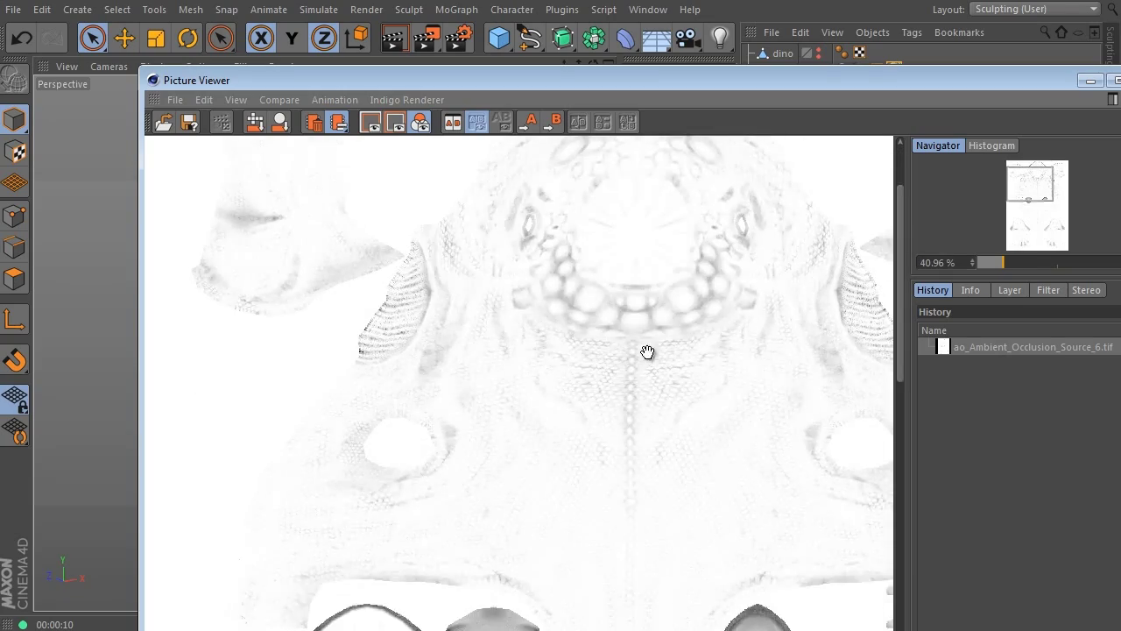
pyautogui.moveTo(634, 436); pyautogui.dragTo(415, 477)
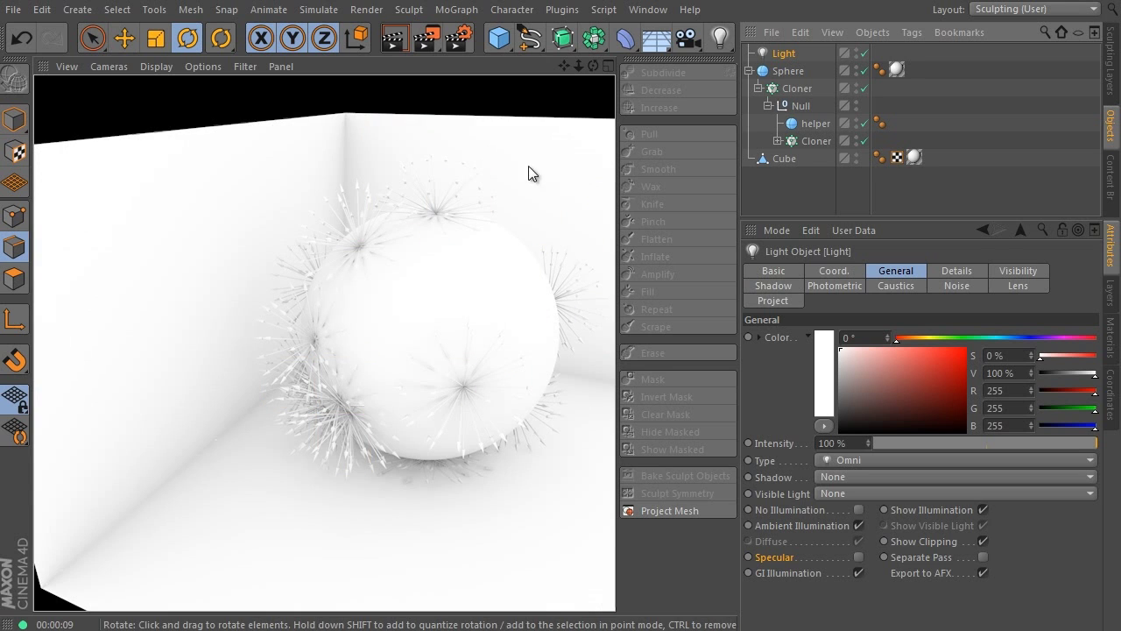
# Paint red Doodle marks on the spiky sphere and show Ambient Occlusion's Basic render settings.
pyautogui.click(308, 295)
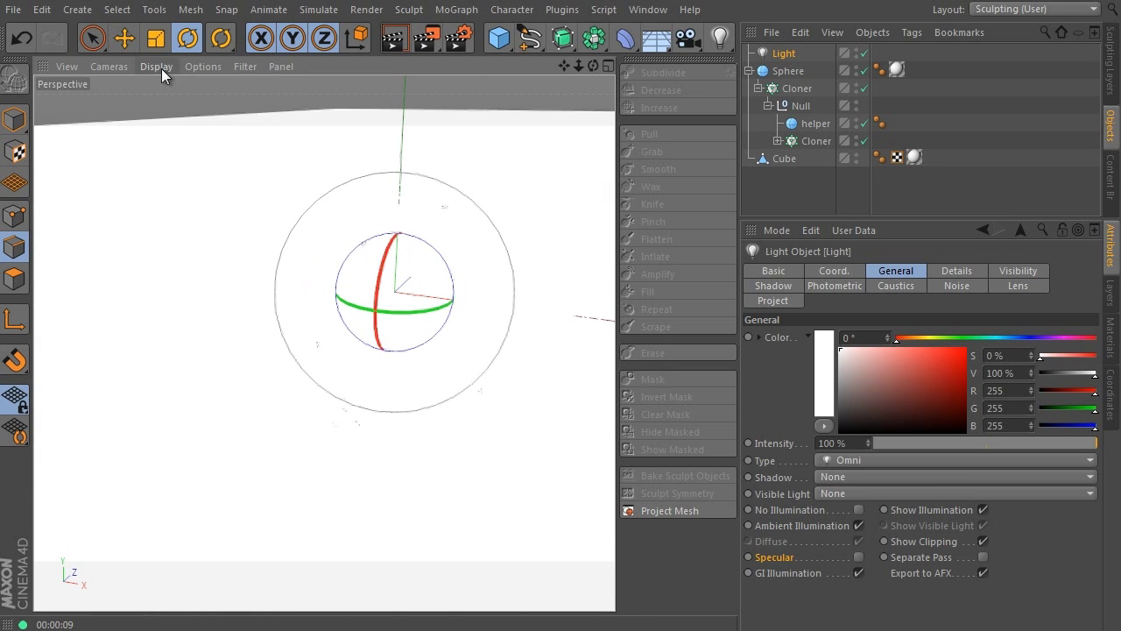
pyautogui.click(154, 9)
pyautogui.click(333, 188)
pyautogui.click(315, 343)
pyautogui.click(458, 38)
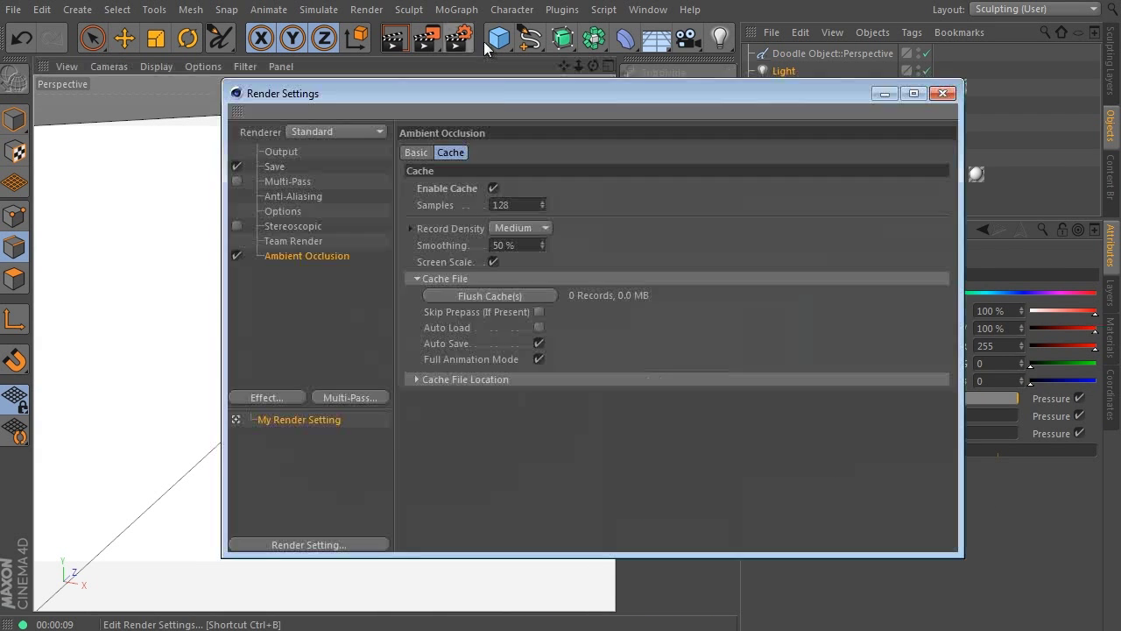
pyautogui.click(514, 158)
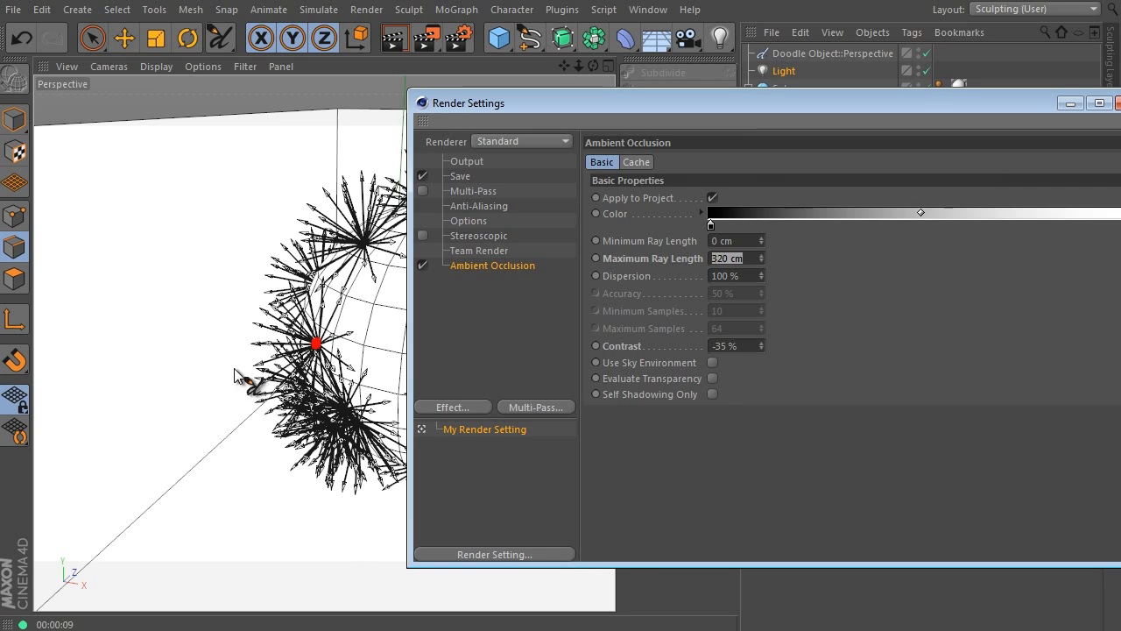
pyautogui.moveTo(267, 359); pyautogui.dragTo(163, 403)
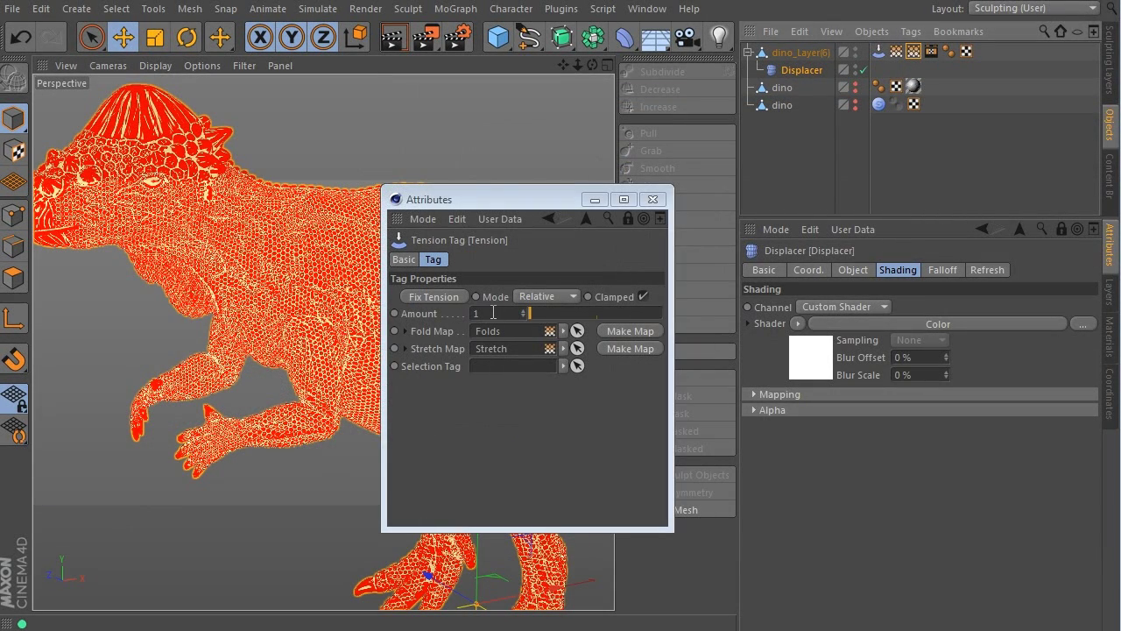
# Set the Tension amount to 2.8 and the Displacer height to 0.35 cm.
pyautogui.click(493, 313)
pyautogui.write('2.6')
pyautogui.press('Return')
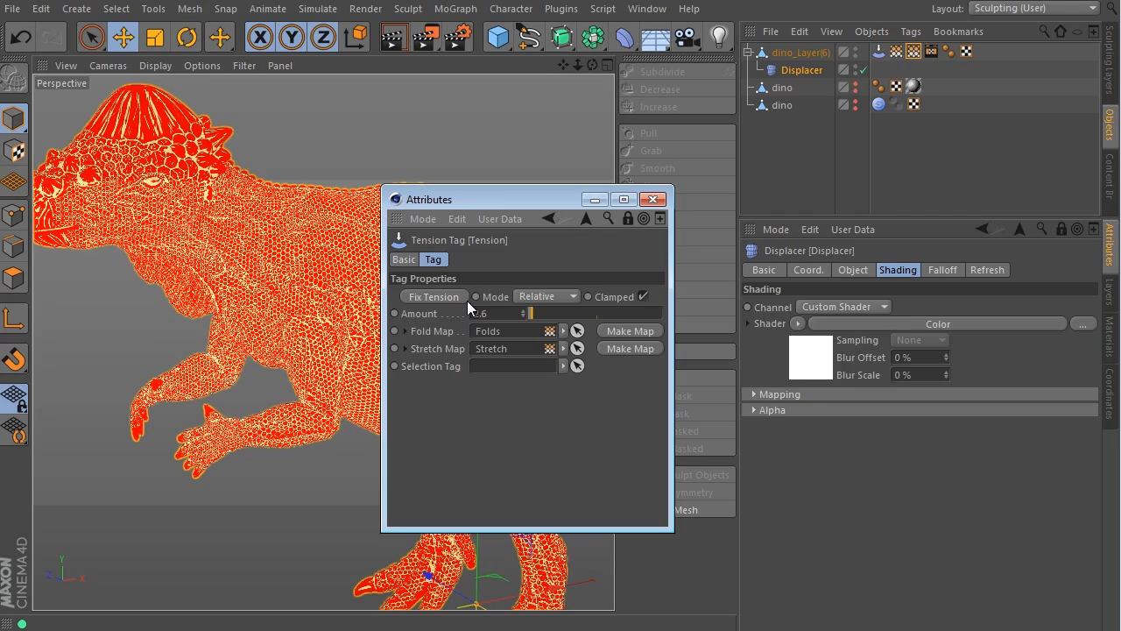
pyautogui.click(811, 72)
pyautogui.moveTo(817, 347); pyautogui.dragTo(850, 347)
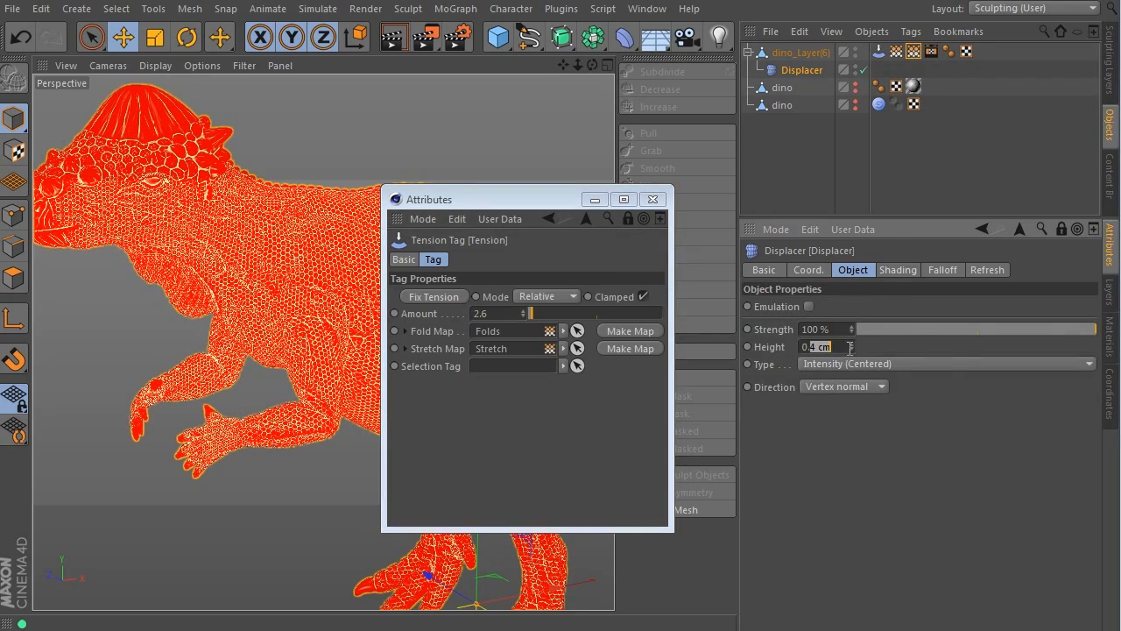
pyautogui.moveTo(489, 314); pyautogui.dragTo(501, 313)
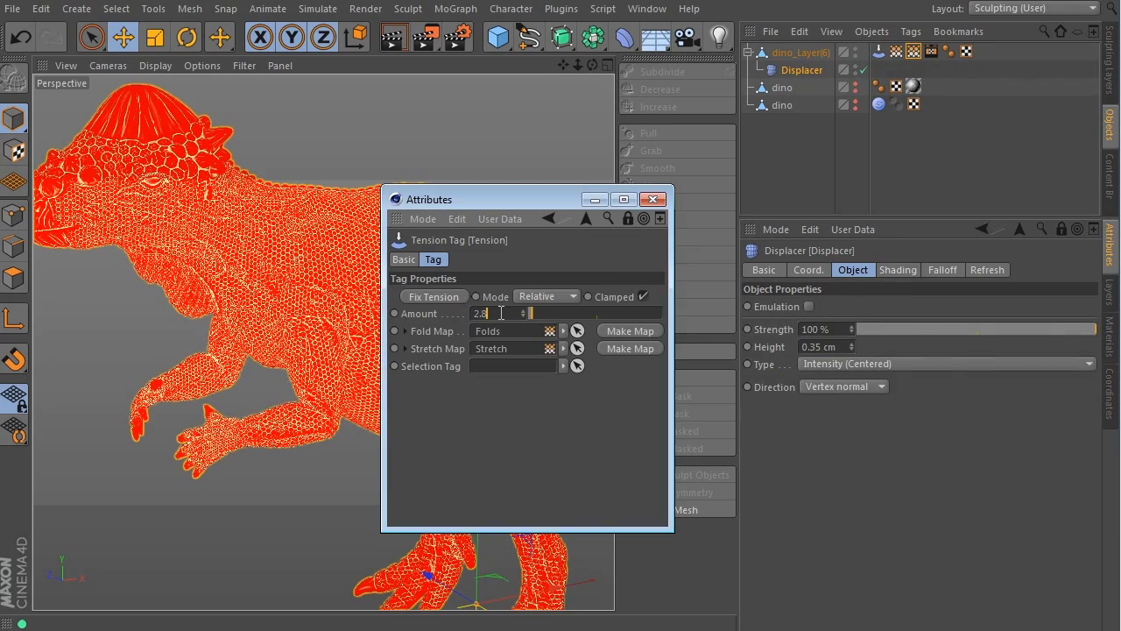
pyautogui.write('8')
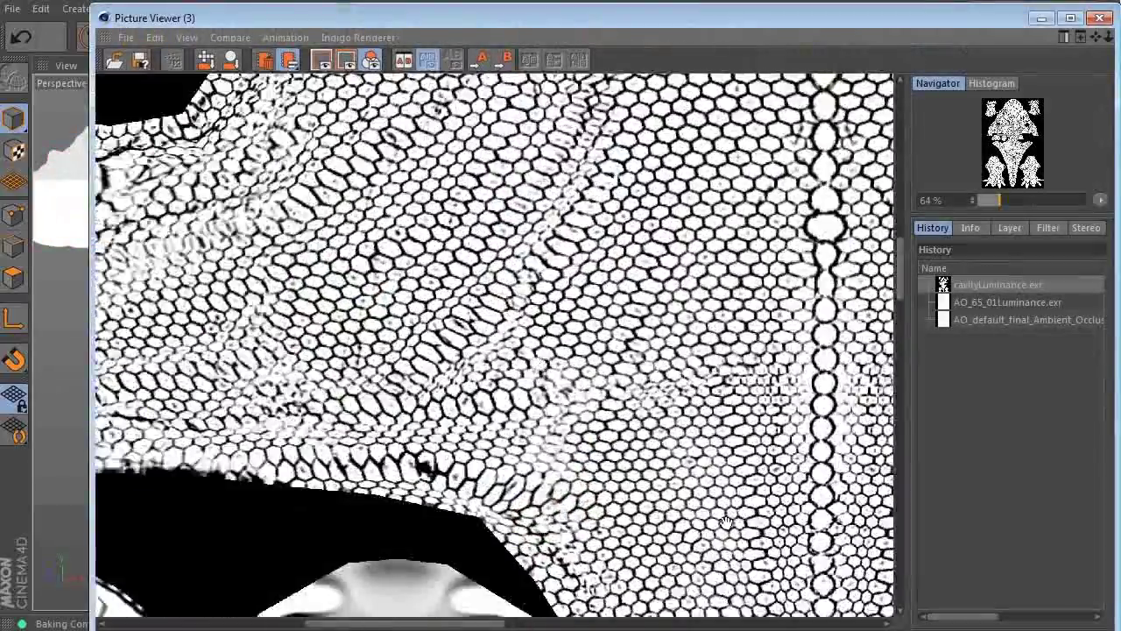
pyautogui.moveTo(726, 522); pyautogui.dragTo(538, 343)
pyautogui.scroll(-1, 535, 401)
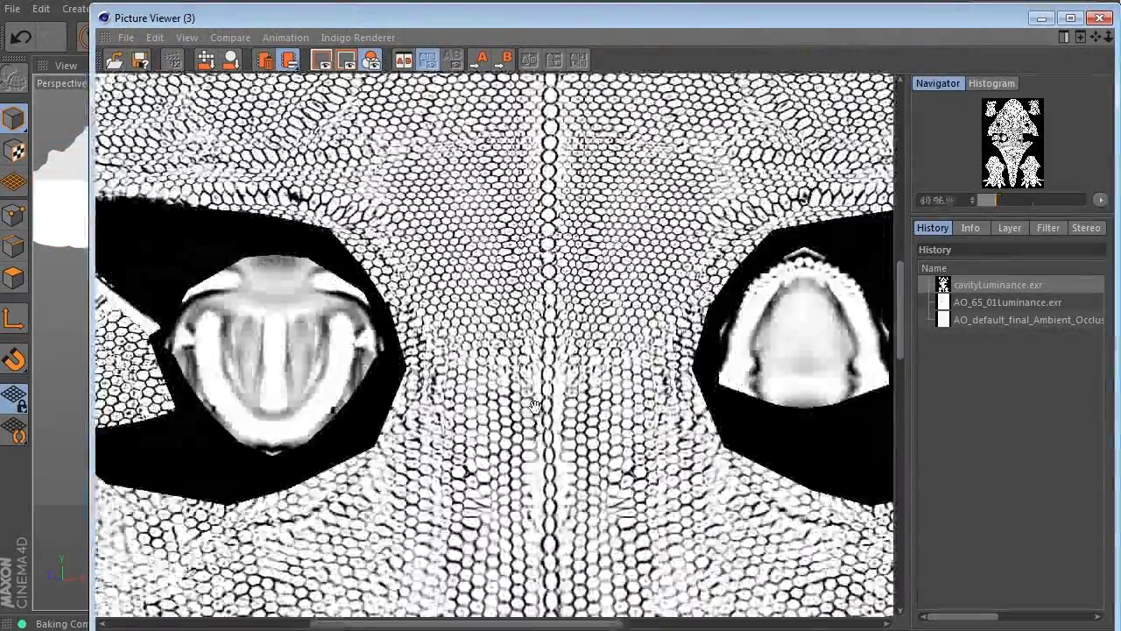
pyautogui.scroll(-1, 534, 401)
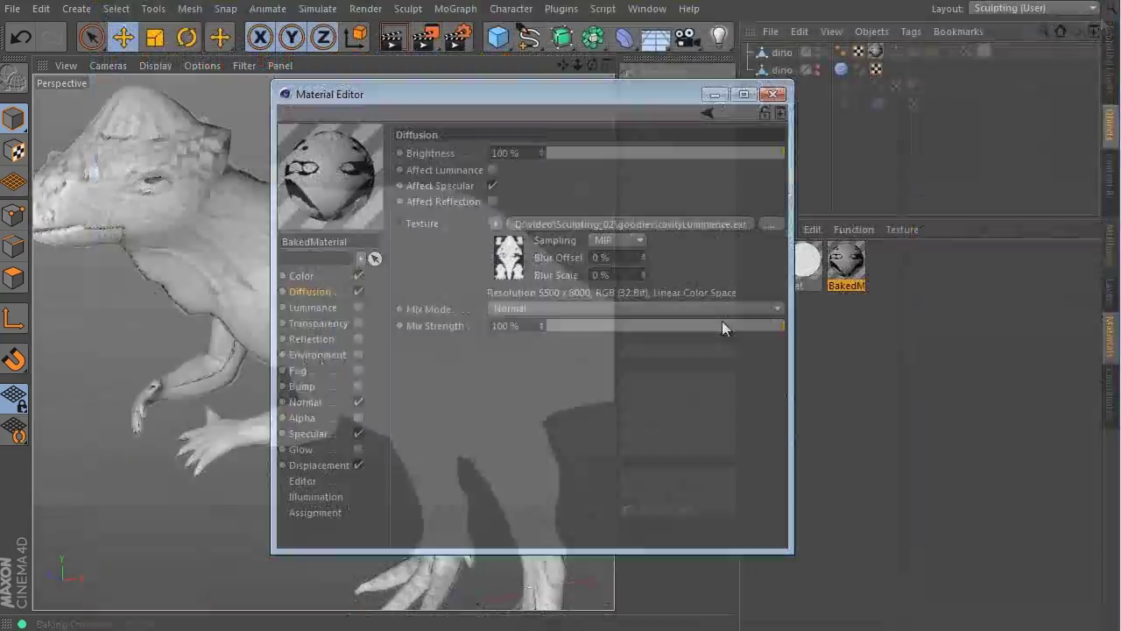
# Set the material's Editor Texture Preview Size to 2048x2048.
pyautogui.click(324, 496)
pyautogui.click(302, 480)
pyautogui.click(560, 167)
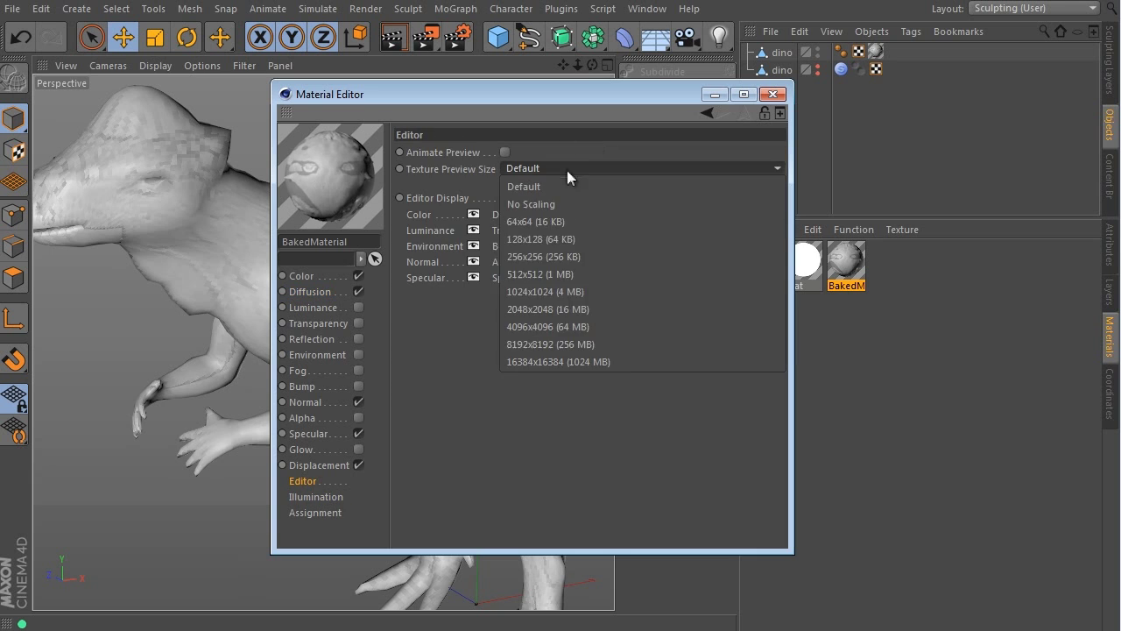
pyautogui.click(543, 291)
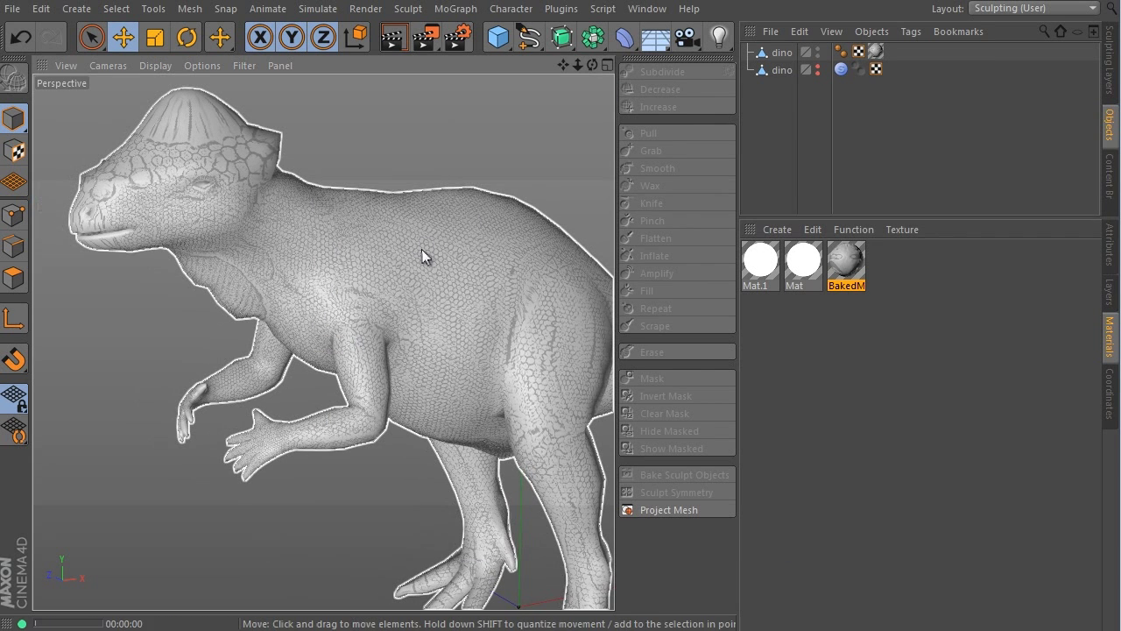
# Render the dino, then warp PP Layer's photo to lift the back and neck.
pyautogui.hotkey('ctrl', 'r')
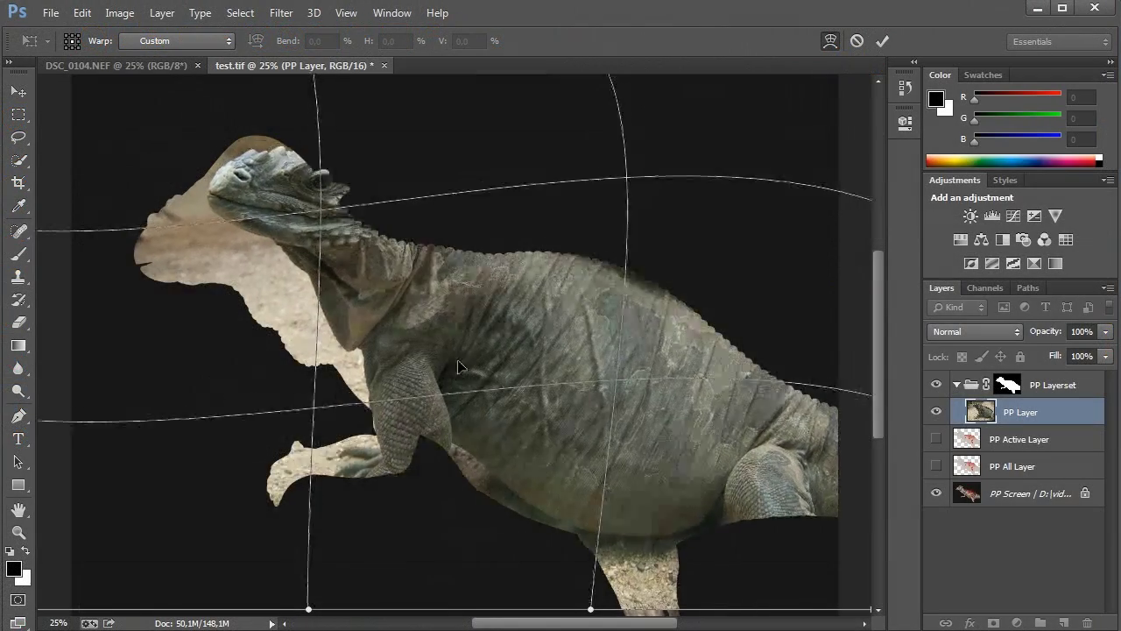
pyautogui.moveTo(667, 278); pyautogui.dragTo(800, 340)
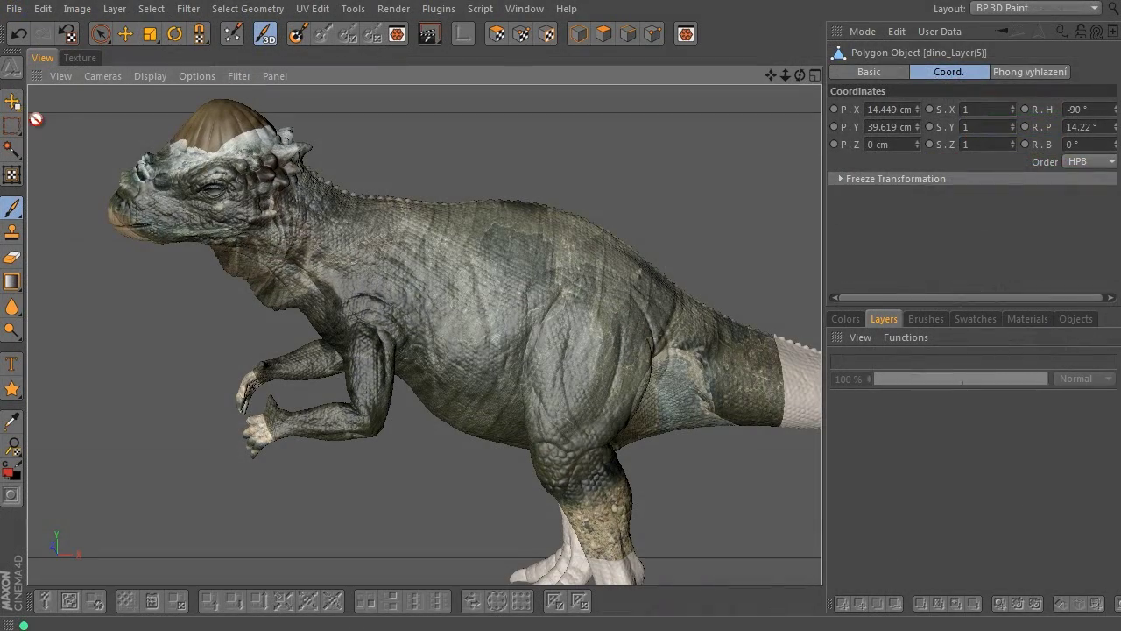
pyautogui.press('e')
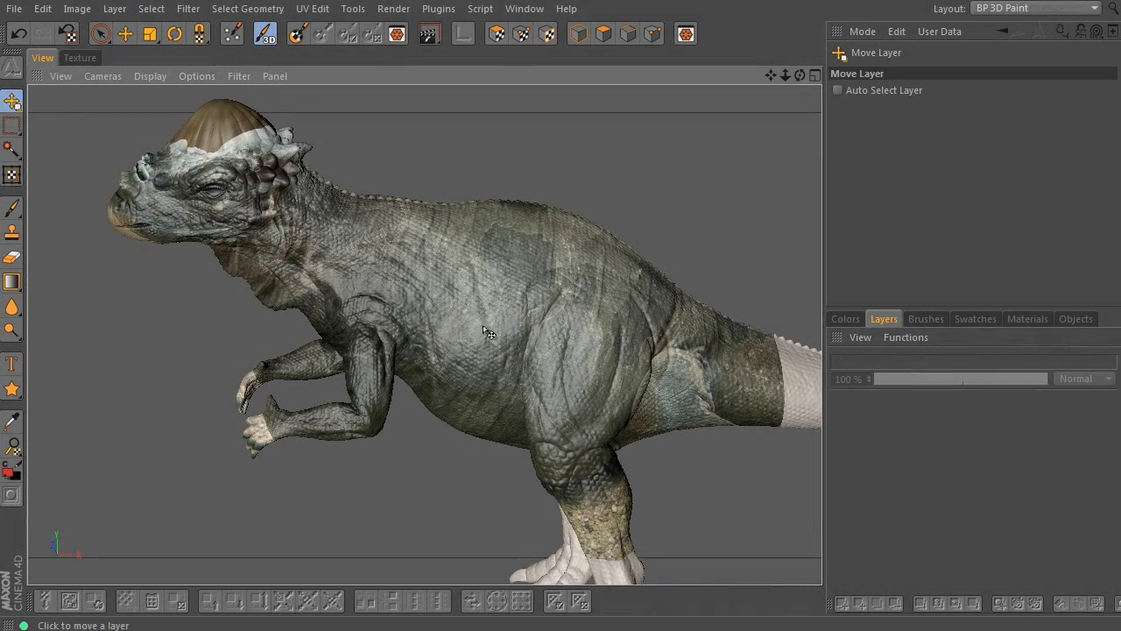
pyautogui.keyDown('alt'); pyautogui.moveTo(495, 319); pyautogui.dragTo(620, 337); pyautogui.keyUp('alt')
pyautogui.keyDown('alt'); pyautogui.moveTo(739, 377); pyautogui.dragTo(744, 385); pyautogui.keyUp('alt')
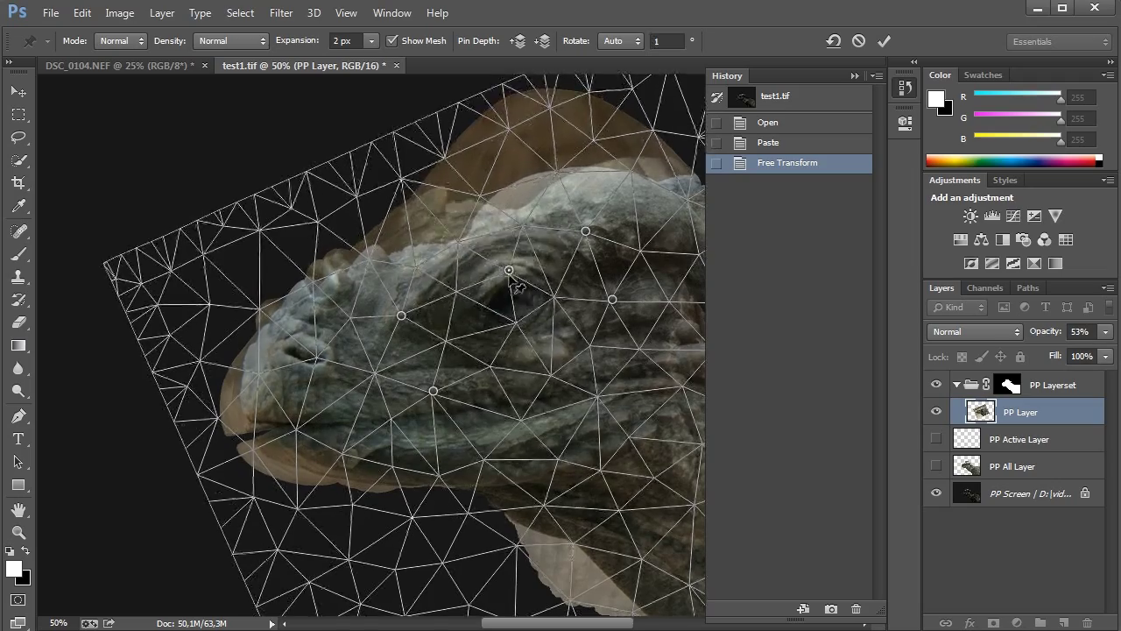
# Place and pull puppet pins on the lizard head's eye, snout and jaw.
pyautogui.moveTo(511, 274); pyautogui.dragTo(498, 286)
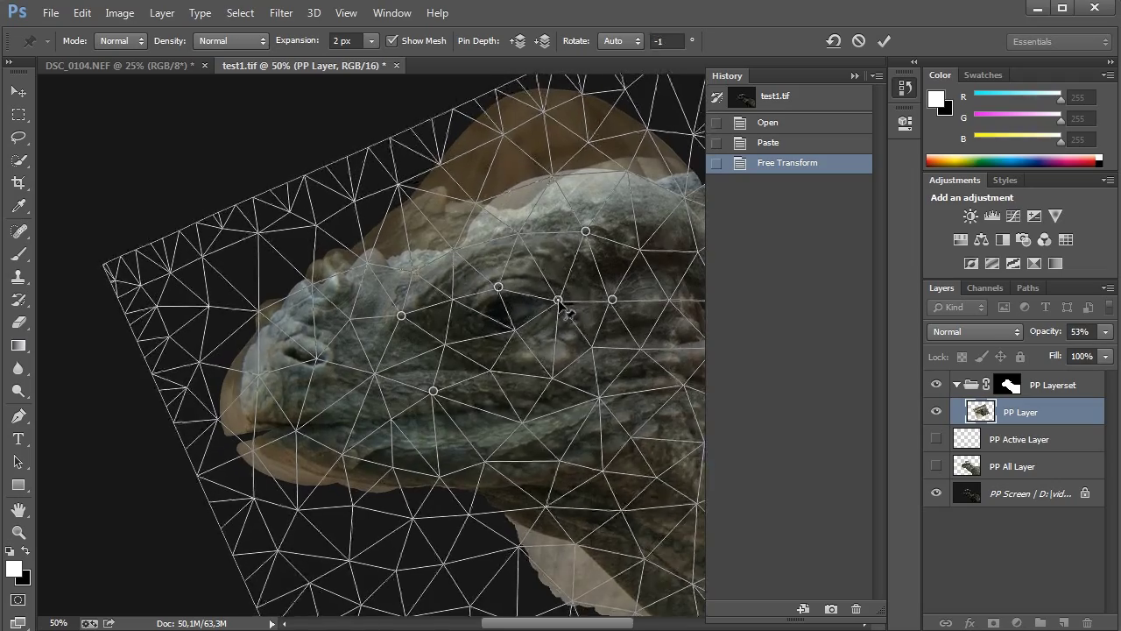
pyautogui.click(555, 301)
pyautogui.click(189, 446)
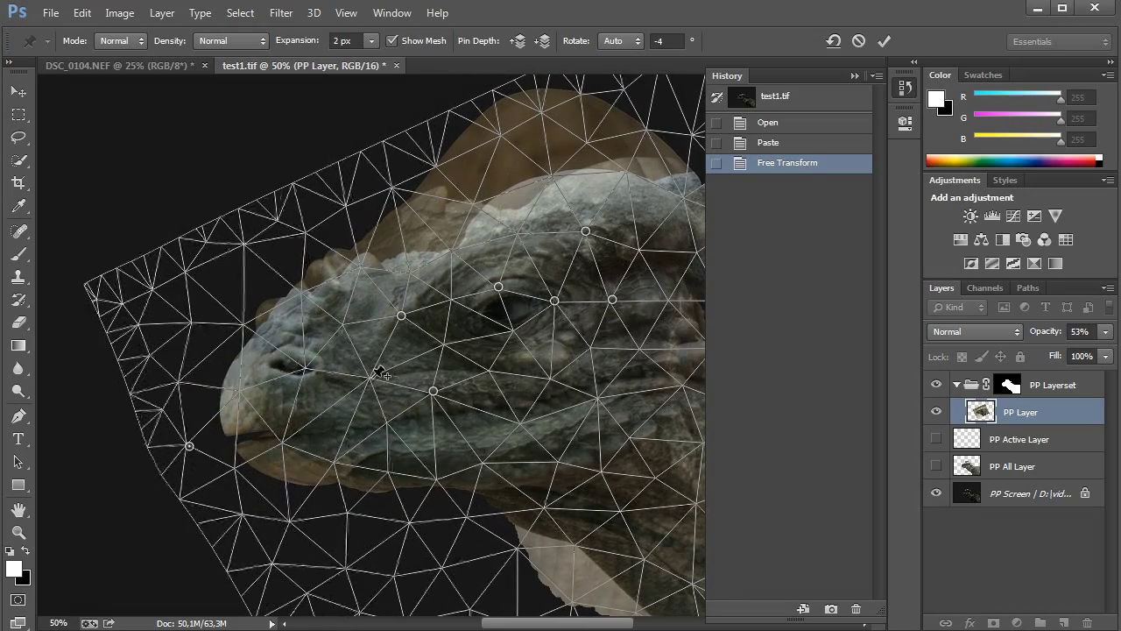
pyautogui.moveTo(388, 351); pyautogui.dragTo(294, 351)
pyautogui.click(341, 591)
pyautogui.click(299, 357)
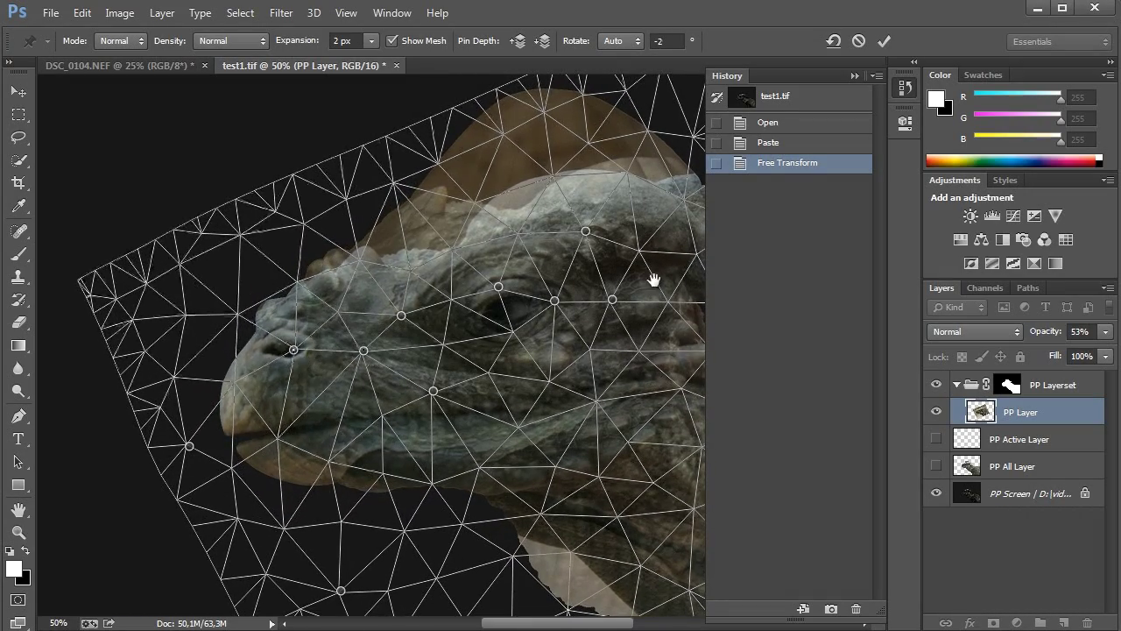
# Raise the forehead, re-pin above the eye, apply the puppet warp and set opacity to 100%.
pyautogui.scroll(4, 656, 275)
pyautogui.hscroll(4, 656, 275)
pyautogui.moveTo(403, 406); pyautogui.dragTo(411, 382)
pyautogui.click(280, 333)
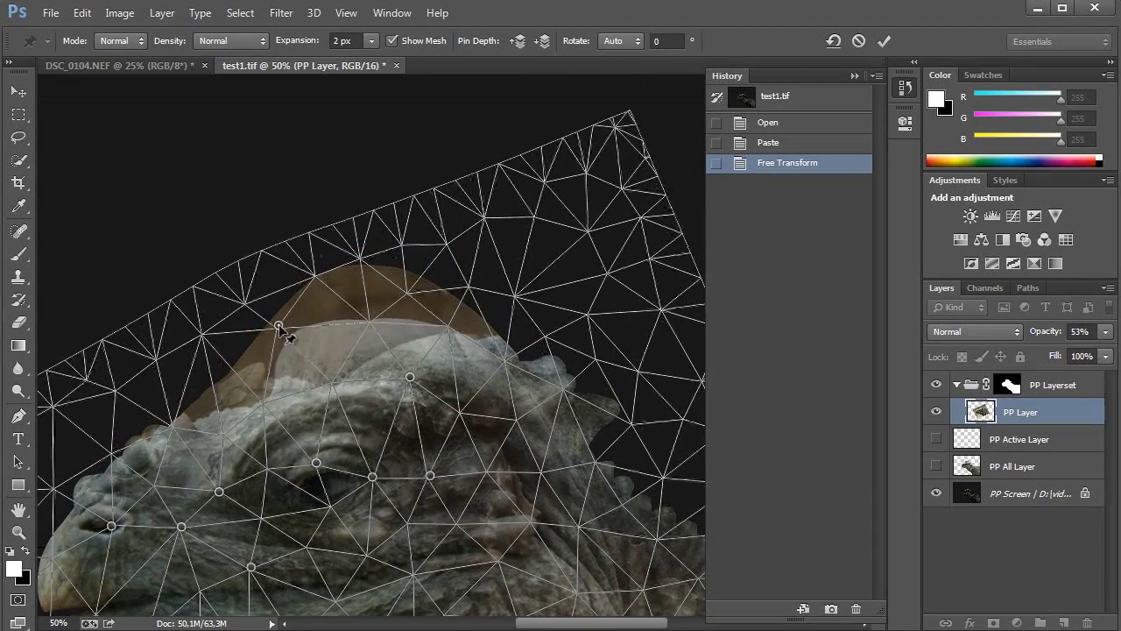
pyautogui.moveTo(423, 515); pyautogui.dragTo(483, 342)
pyautogui.moveTo(280, 318); pyautogui.dragTo(288, 315)
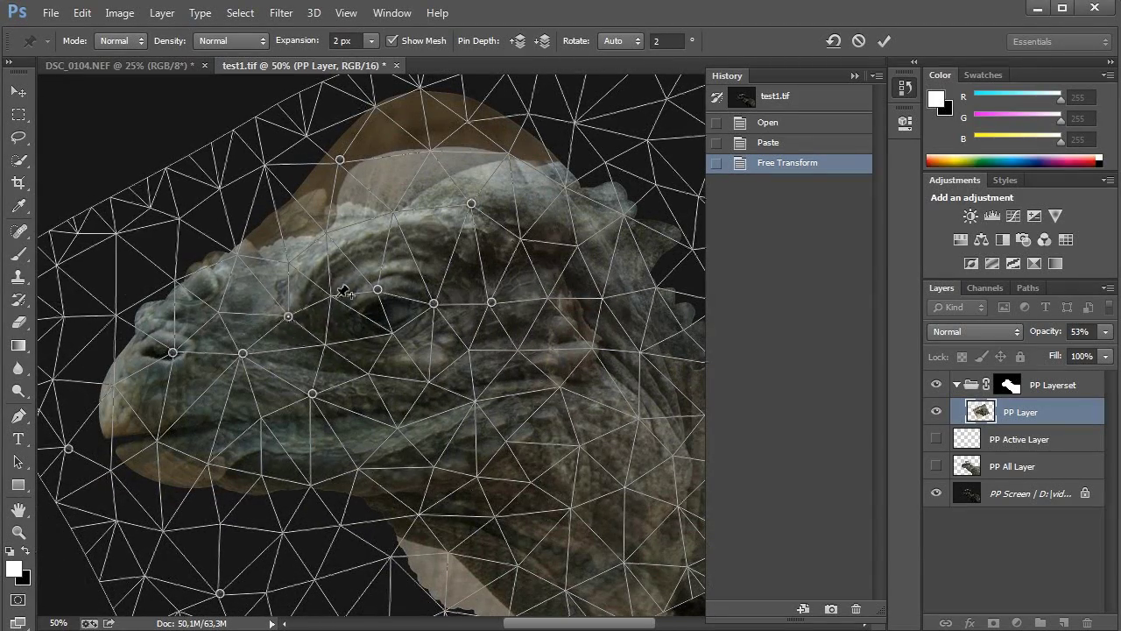
pyautogui.press('Delete')
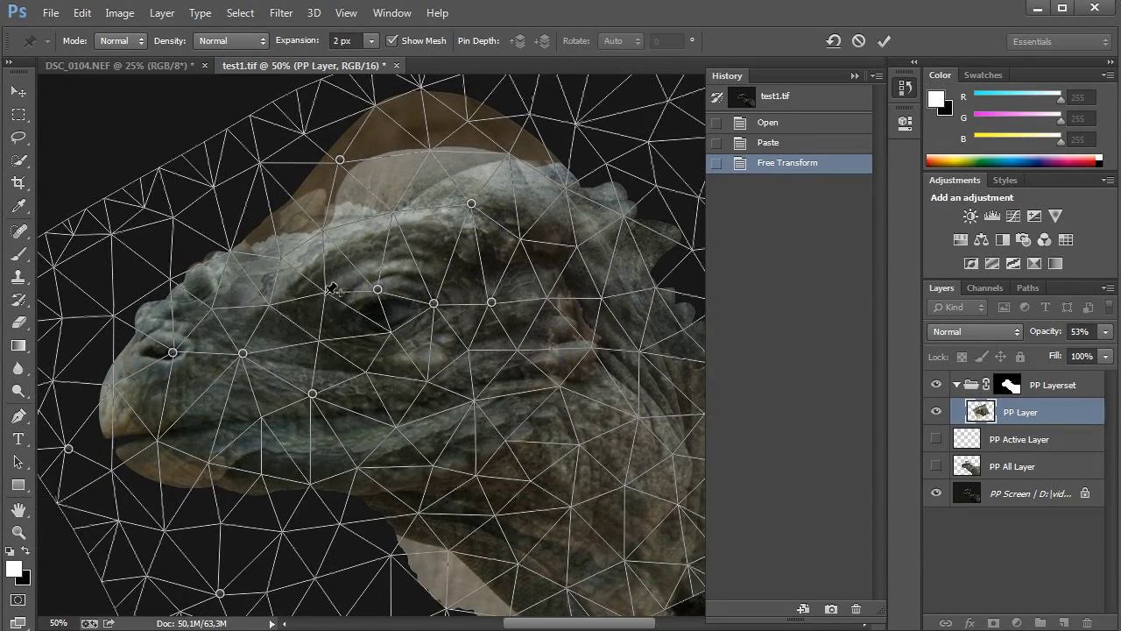
pyautogui.click(327, 303)
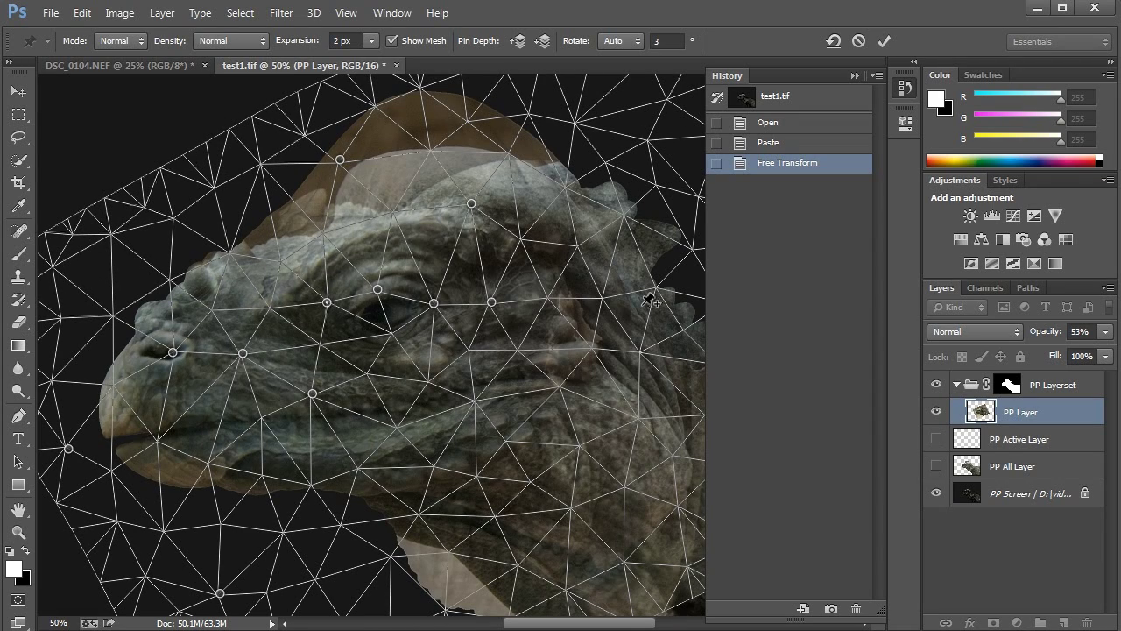
pyautogui.press('Return')
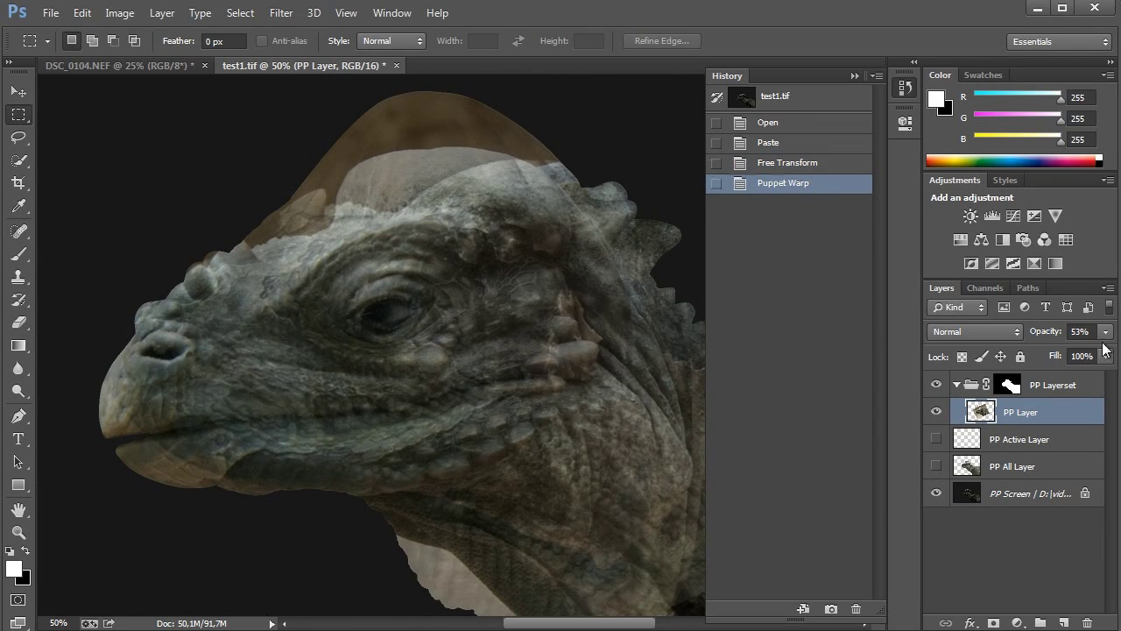
pyautogui.moveTo(1105, 331); pyautogui.dragTo(1110, 350)
# Save the warped image, paint the photo onto the dino's throat and apply the projection.
pyautogui.click(52, 14)
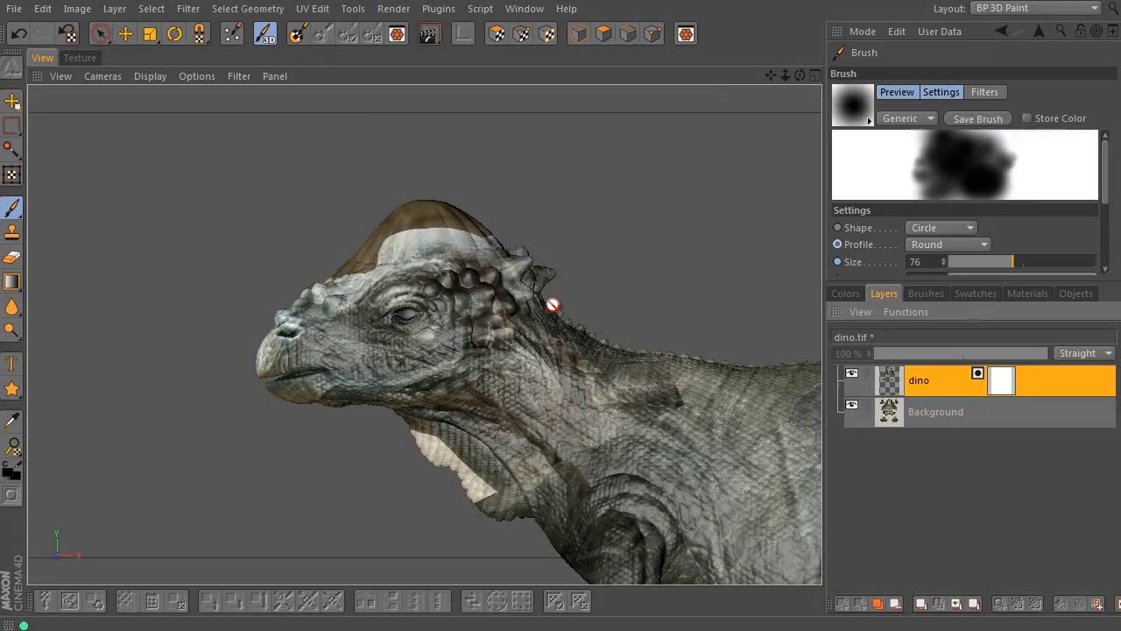
pyautogui.moveTo(601, 456)
pyautogui.mouseDown()
pyautogui.moveTo(716, 342)
pyautogui.moveTo(519, 477)
pyautogui.moveTo(411, 471)
pyautogui.moveTo(611, 359)
pyautogui.moveTo(591, 374)
pyautogui.moveTo(558, 540)
pyautogui.moveTo(561, 376)
pyautogui.mouseUp()
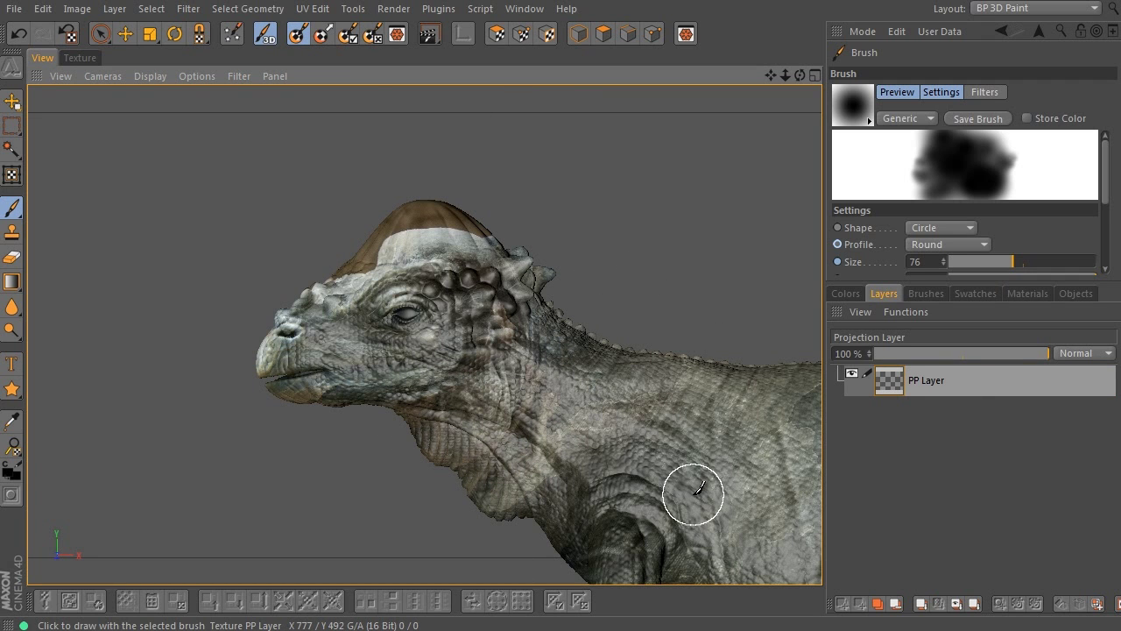
pyautogui.click(298, 33)
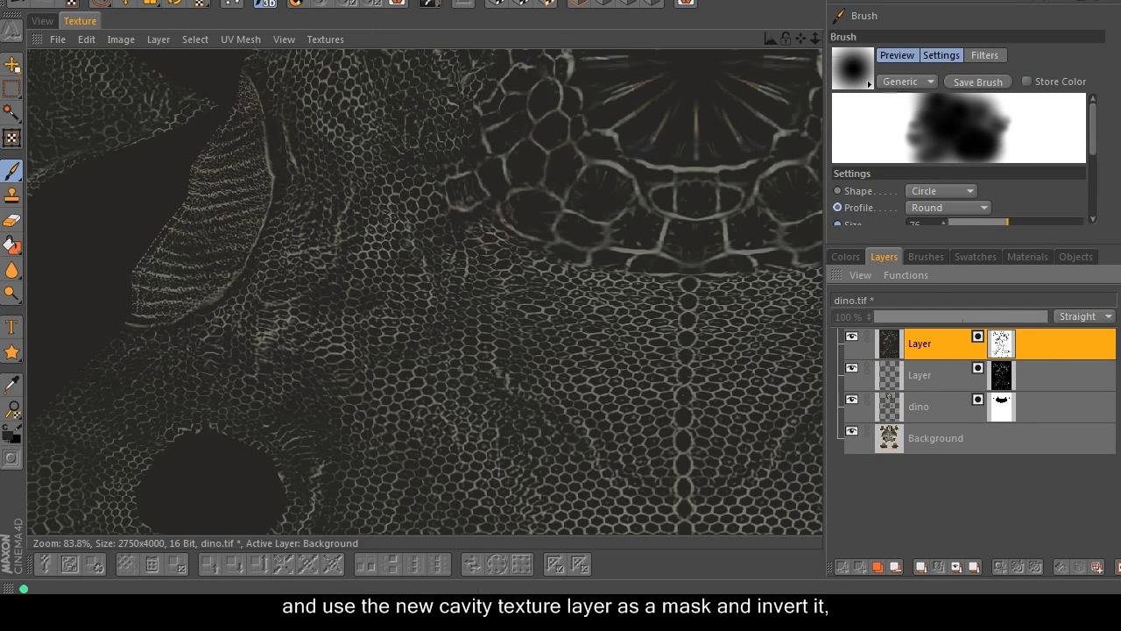
# Invert the cavity mask layer and move it to second in the layer stack.
pyautogui.click(193, 40)
pyautogui.moveTo(236, 95)
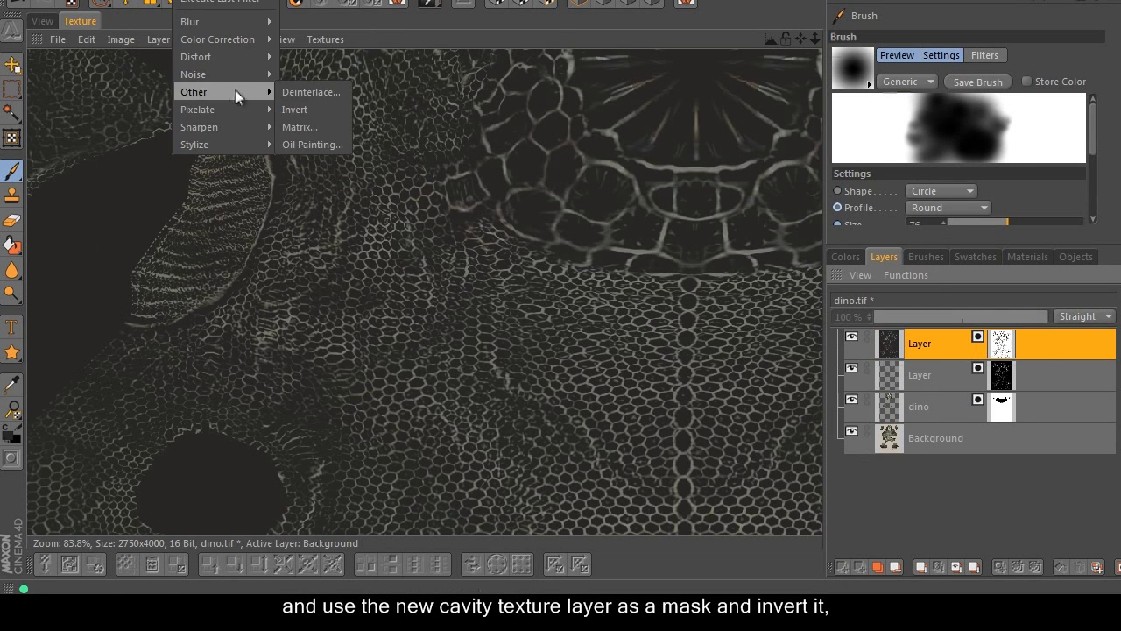
pyautogui.click(294, 109)
pyautogui.moveTo(919, 343); pyautogui.dragTo(887, 375)
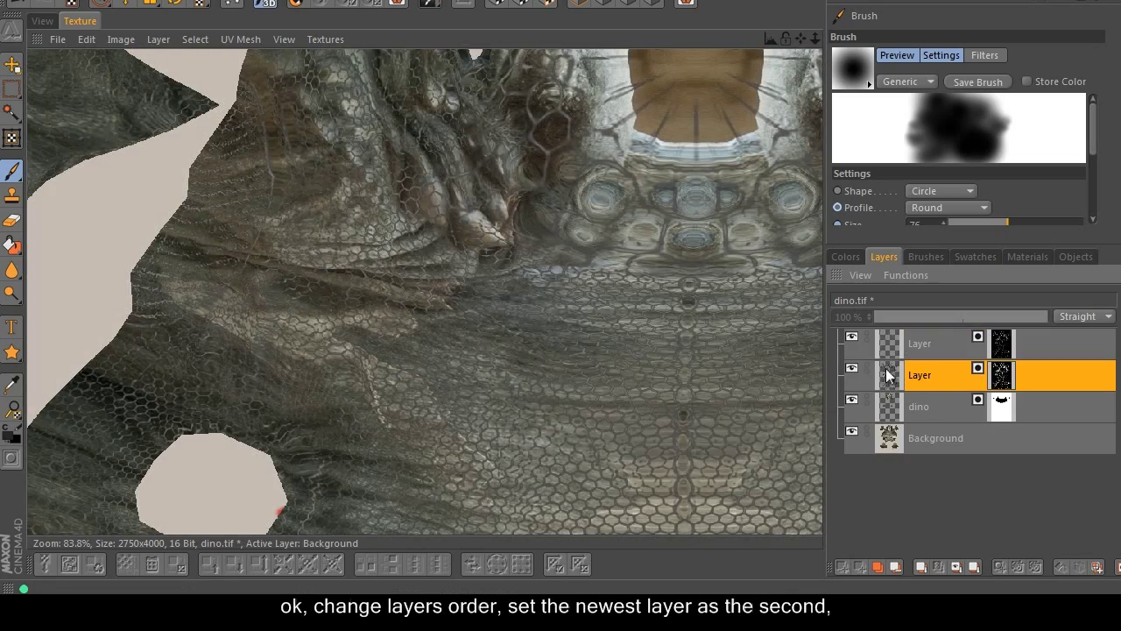